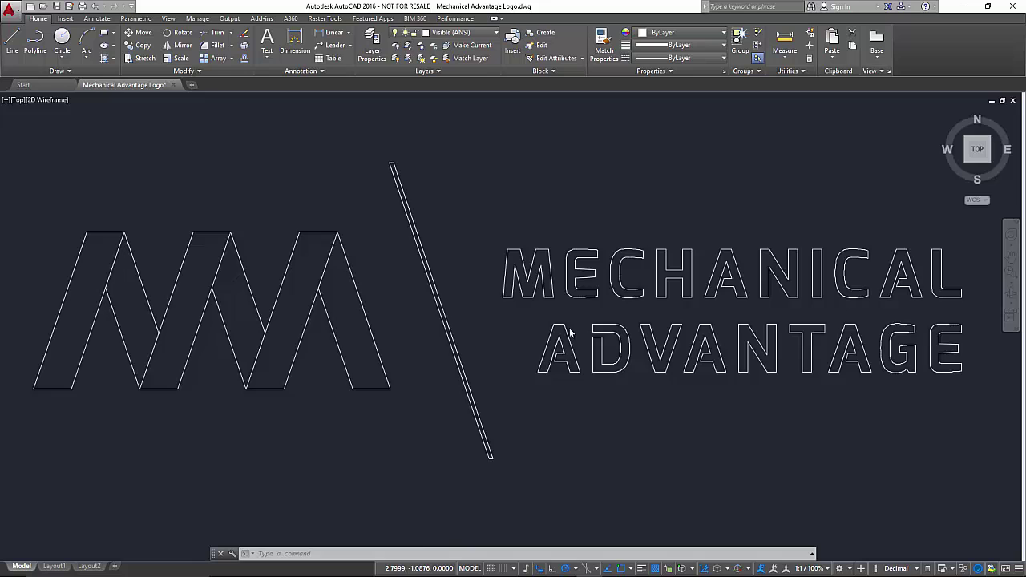
Step: Zoom in on the E's rounded corner and select its curve to inspect it
scroll(589, 270, "up", 5)
scroll(573, 270, "down", 3)
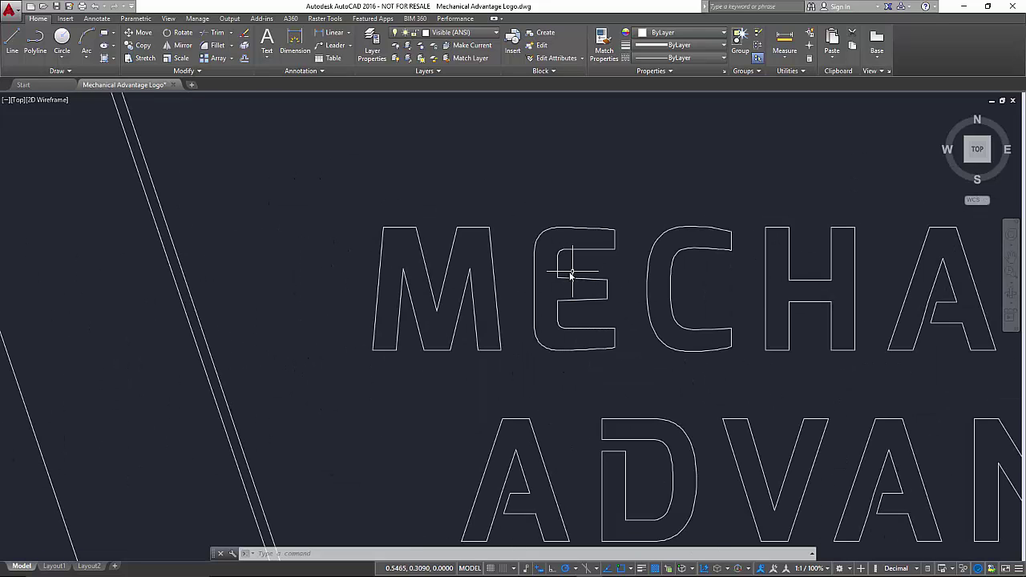
scroll(551, 263, "up", 6)
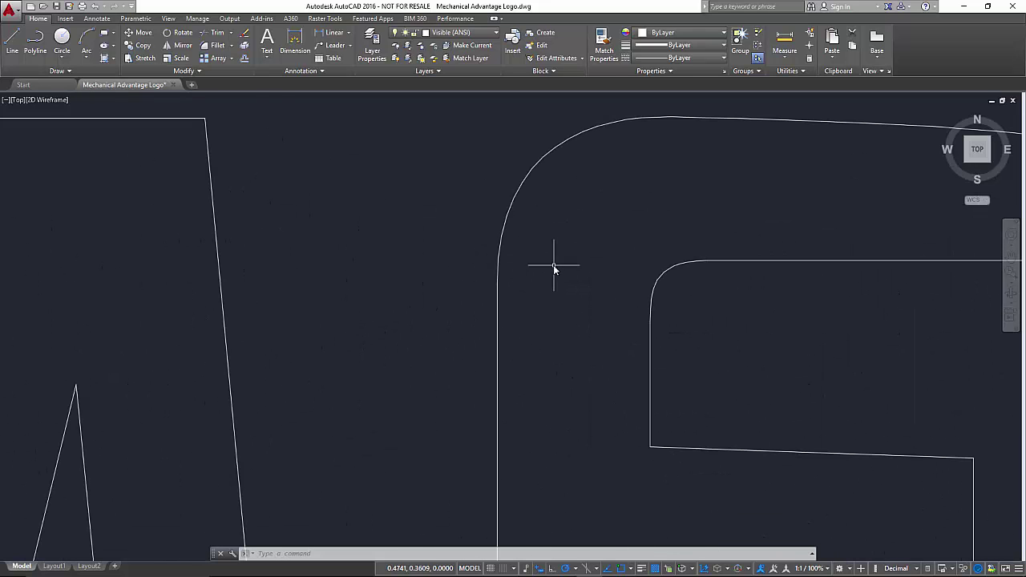
middle_click_drag(547, 294, 449, 399)
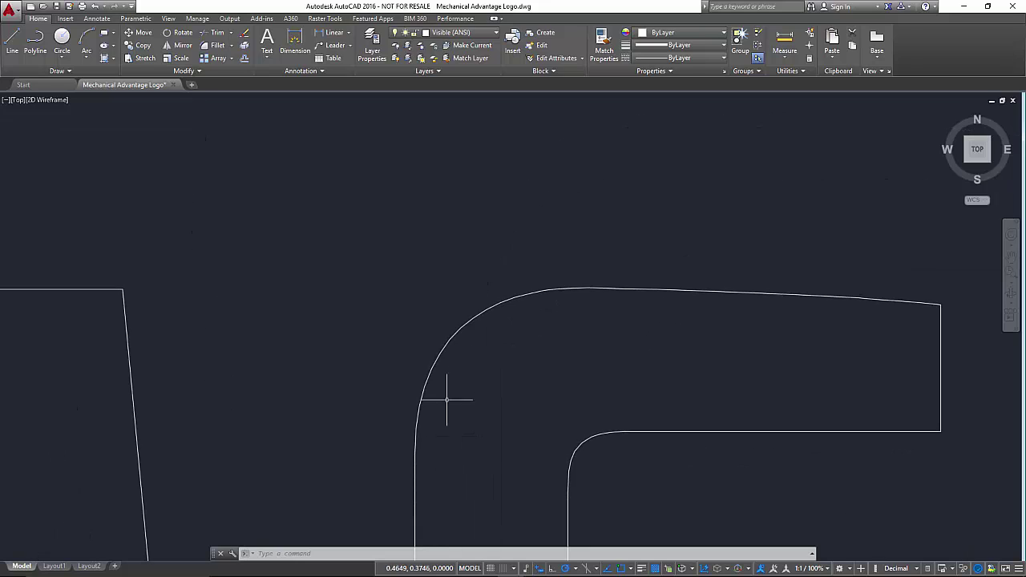
left_click(450, 340)
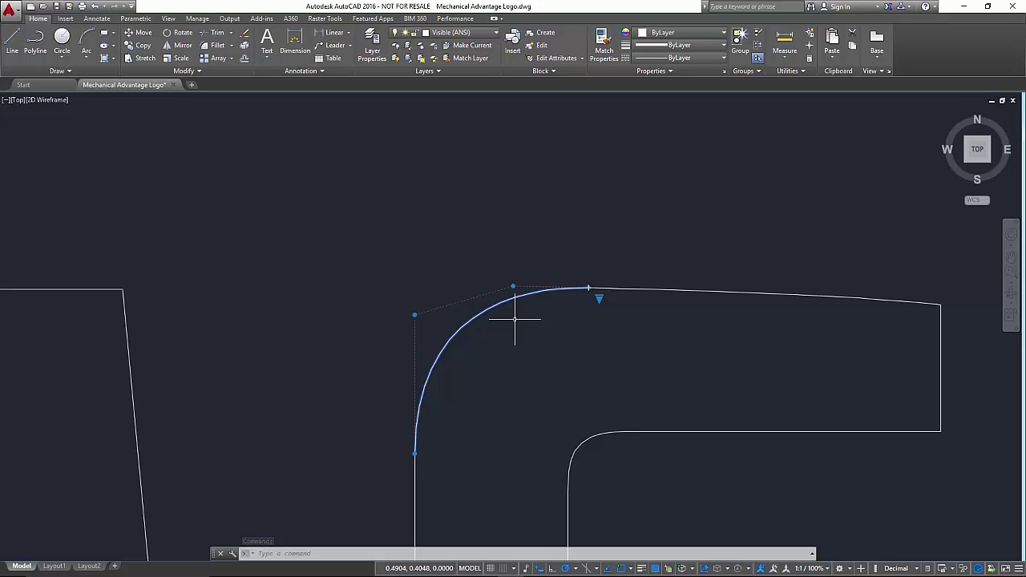
key("Escape")
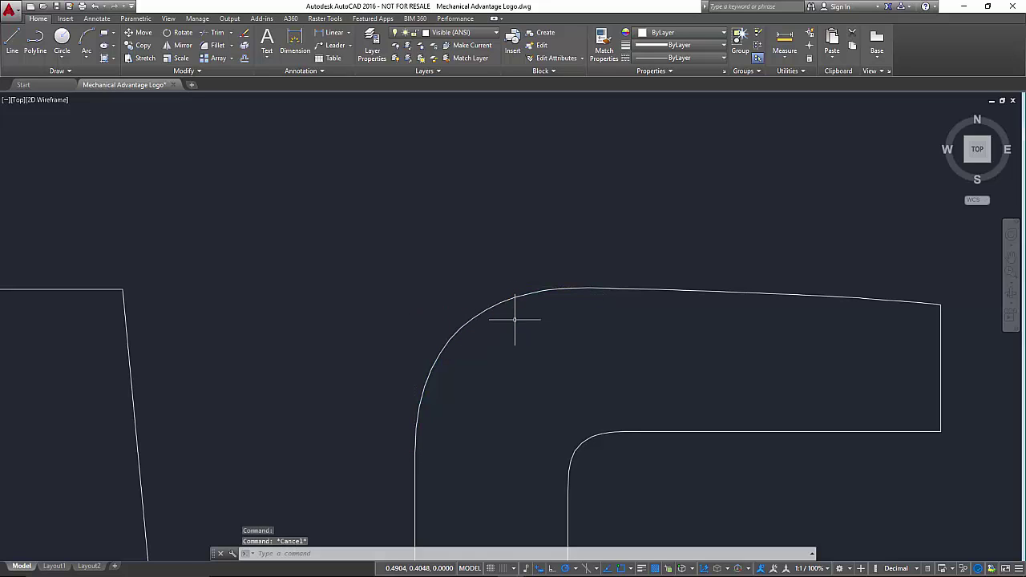
scroll(515, 319, "down", 10)
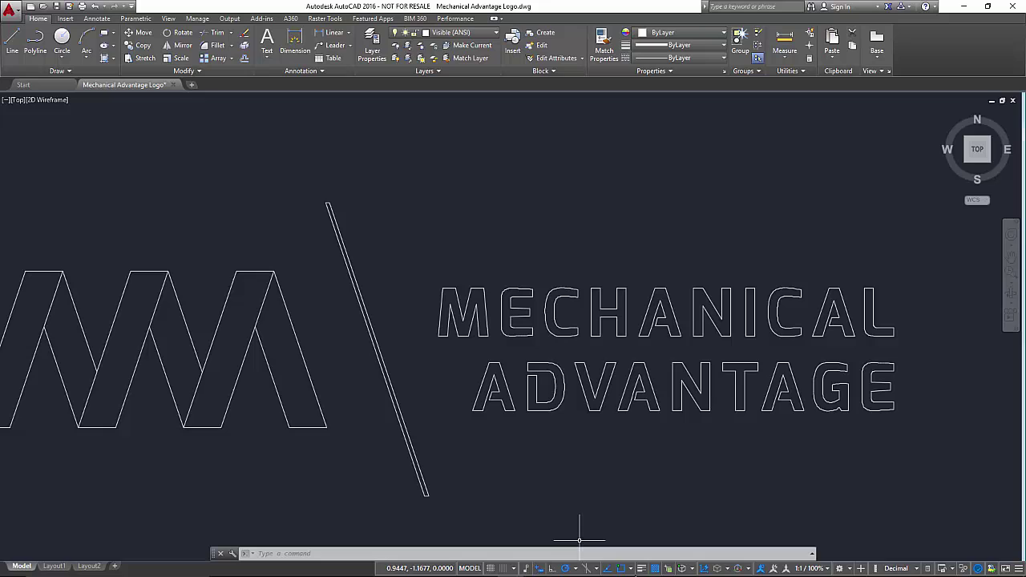
Step: Review the object snap settings and the drawing's existing layers
left_click(630, 570)
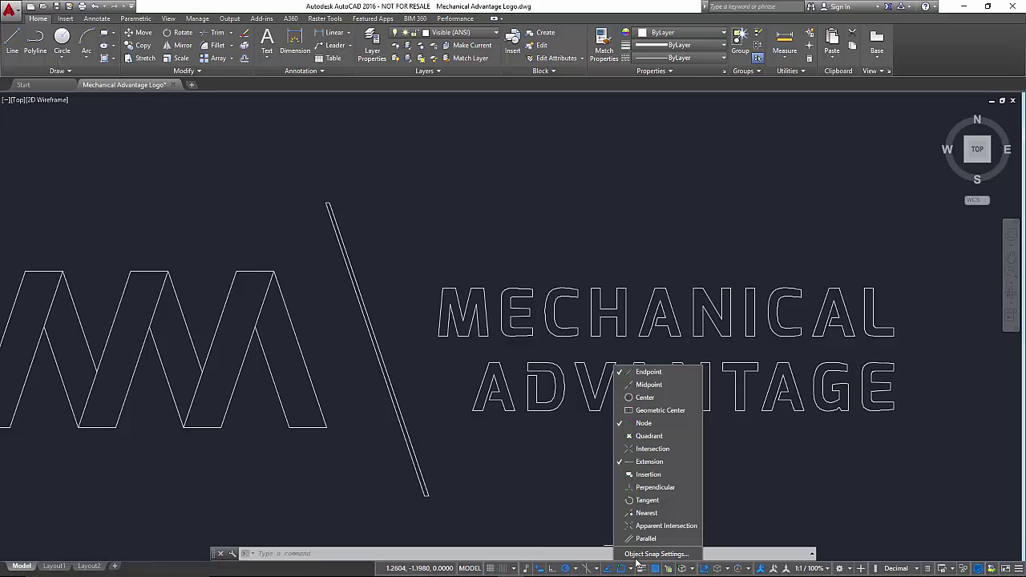
left_click(649, 554)
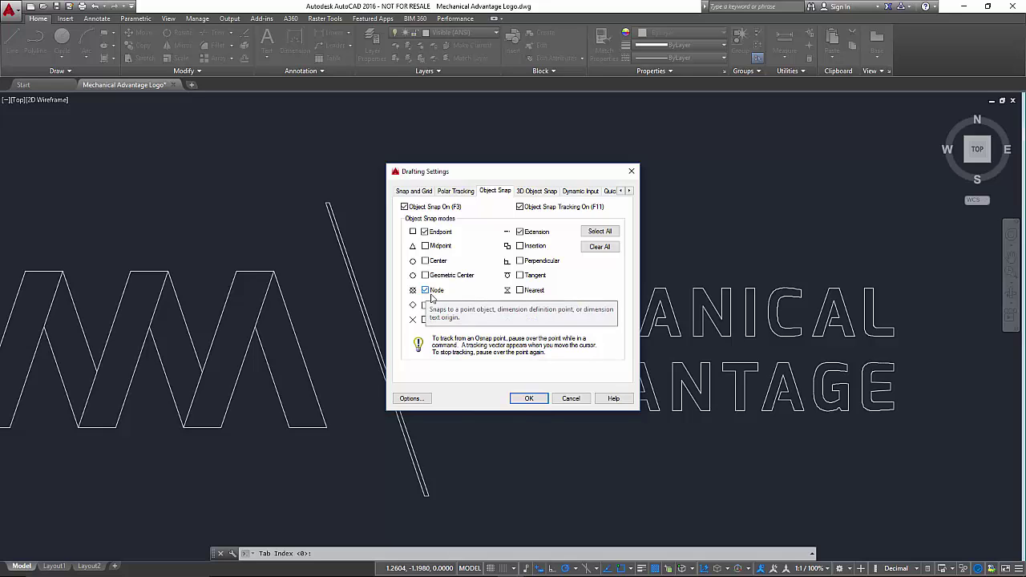
left_click(526, 396)
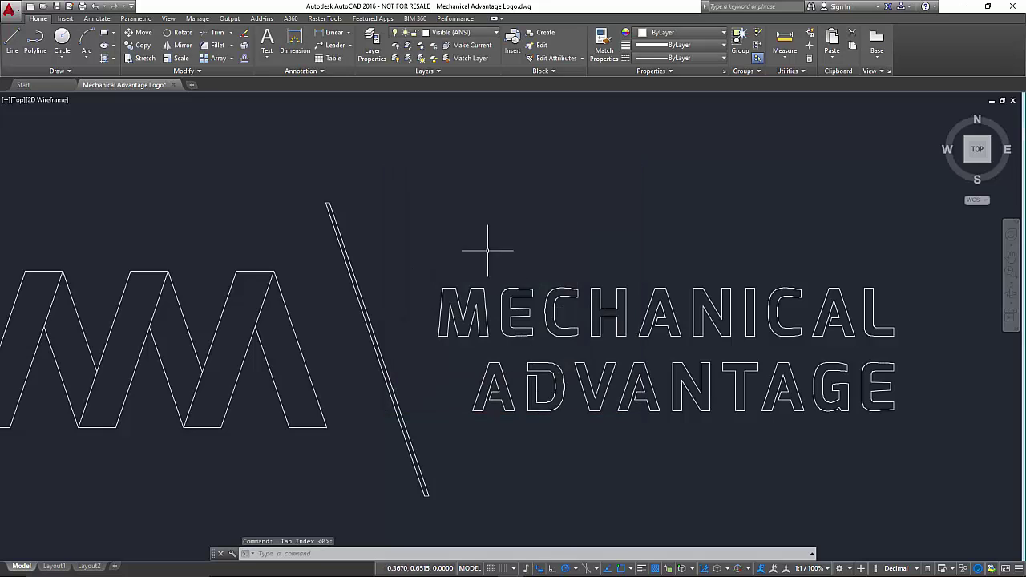
left_click(490, 35)
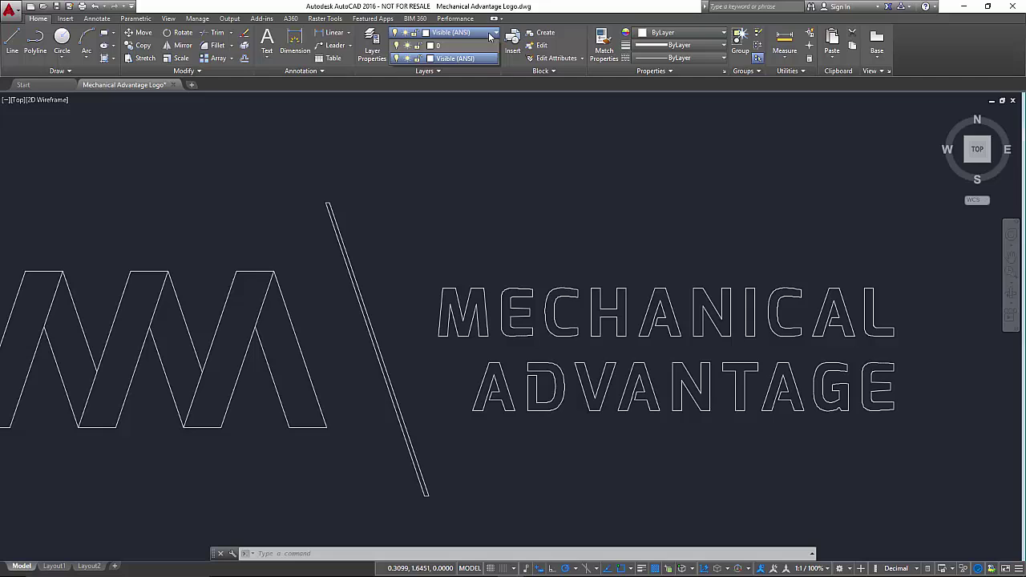
left_click(490, 36)
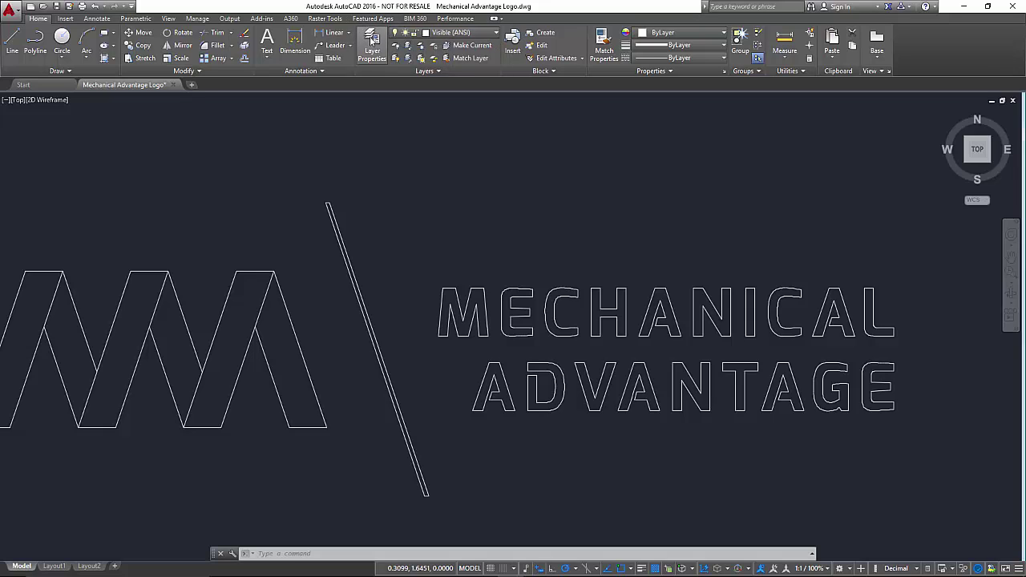
Step: Create two new layers named Points and Logo in Layer Properties (LA)
type("la")
key("Return")
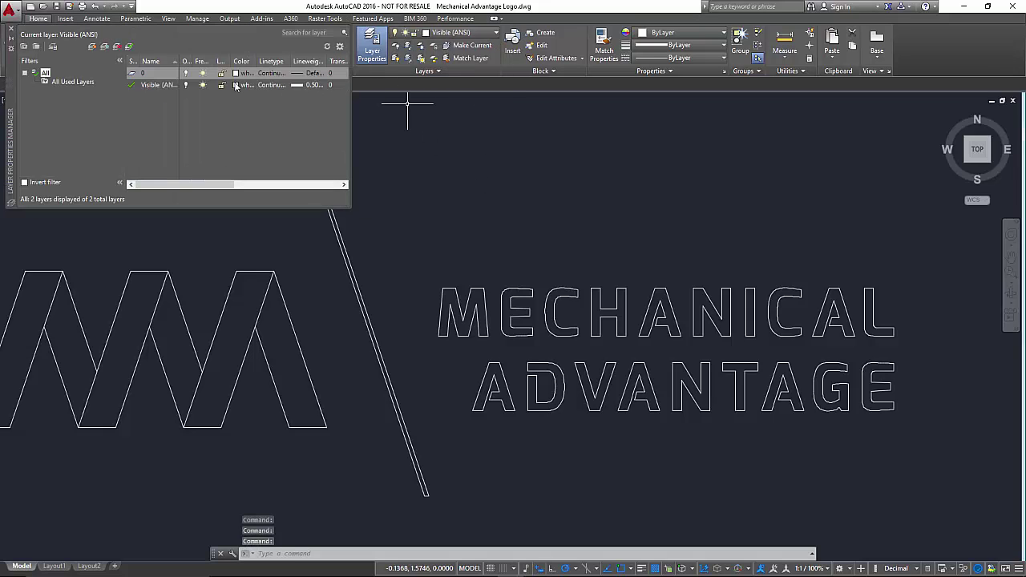
left_click(91, 47)
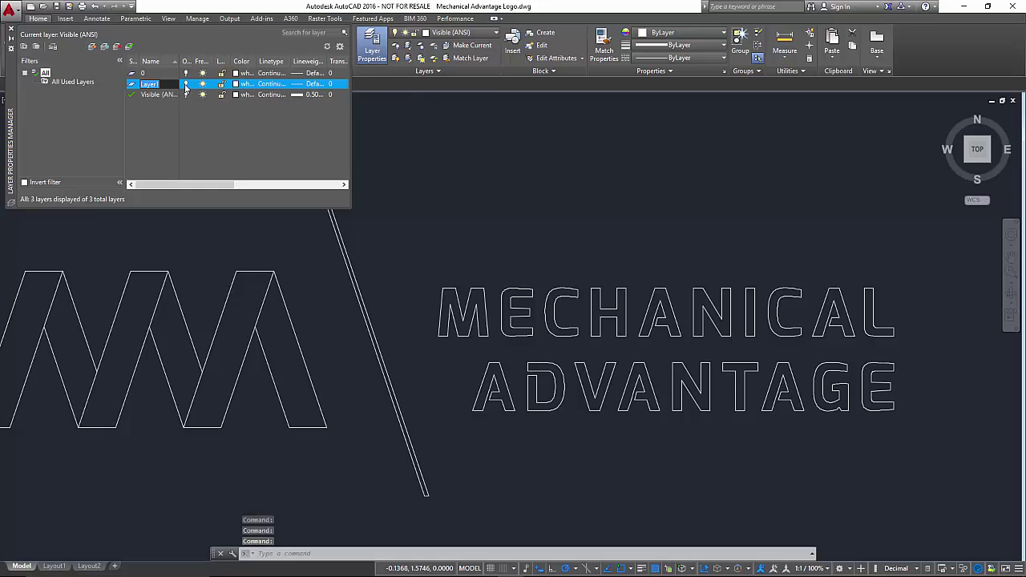
type("Points")
key("Return")
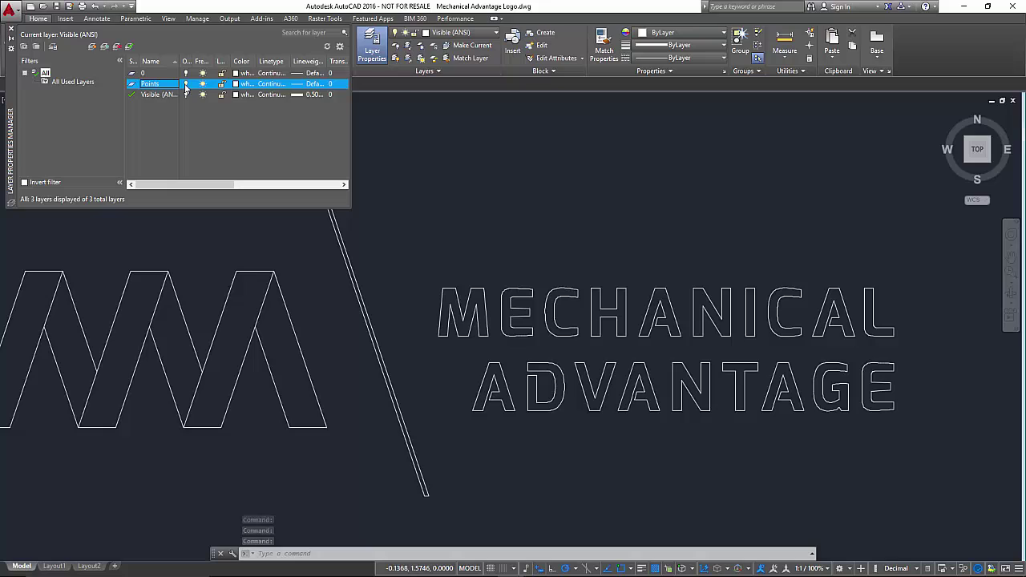
left_click(92, 47)
type("Logo")
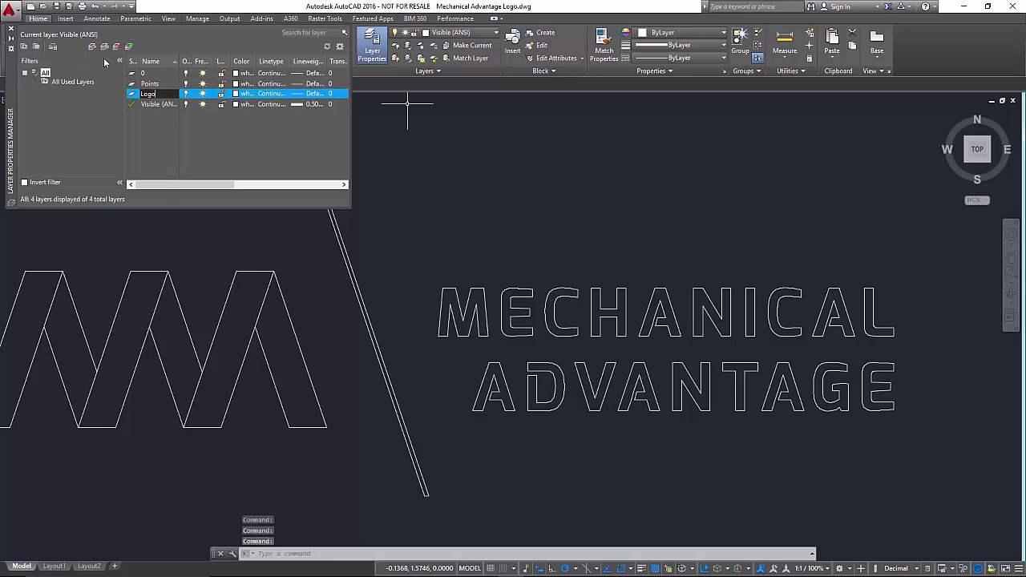
key("Return")
Step: Set the Points layer colour to magenta and the Logo layer colour to red
left_click(237, 94)
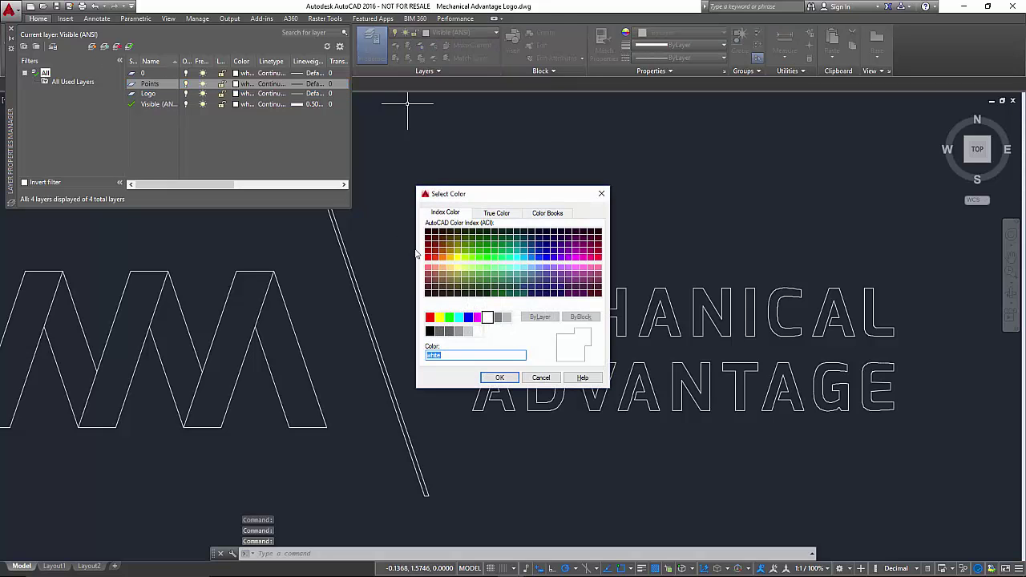
left_click(478, 319)
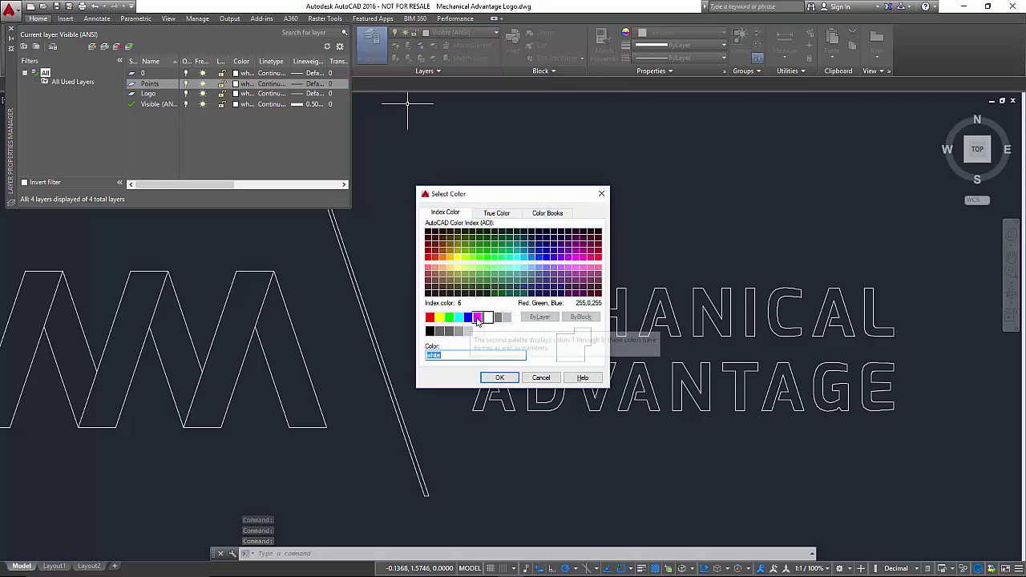
left_click(500, 377)
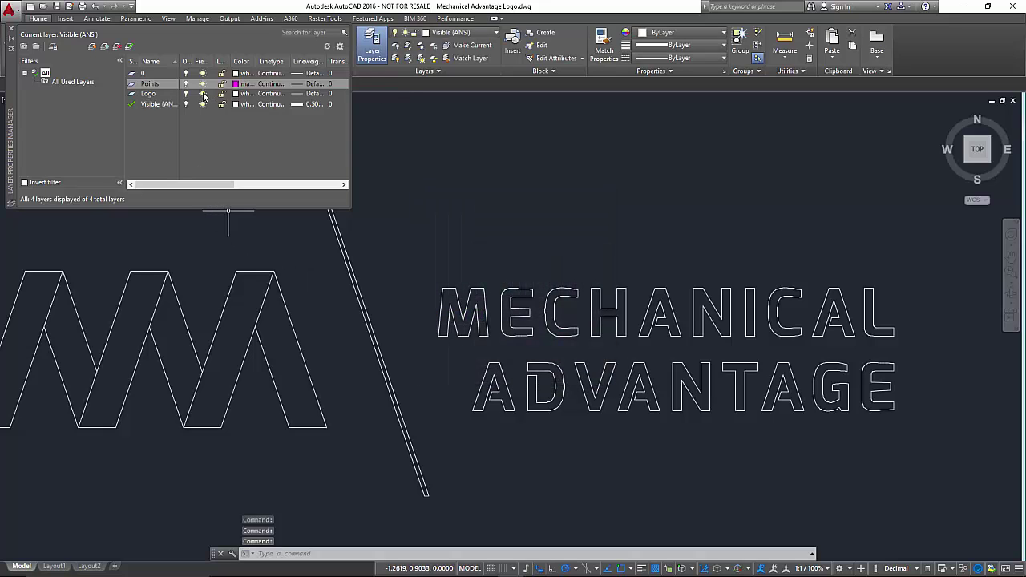
left_click(237, 94)
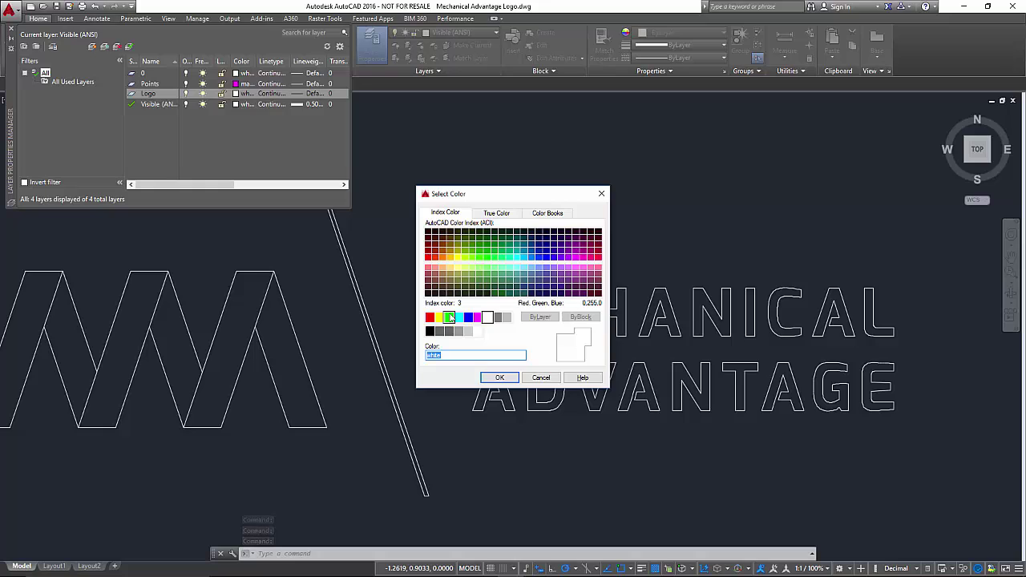
left_click(430, 317)
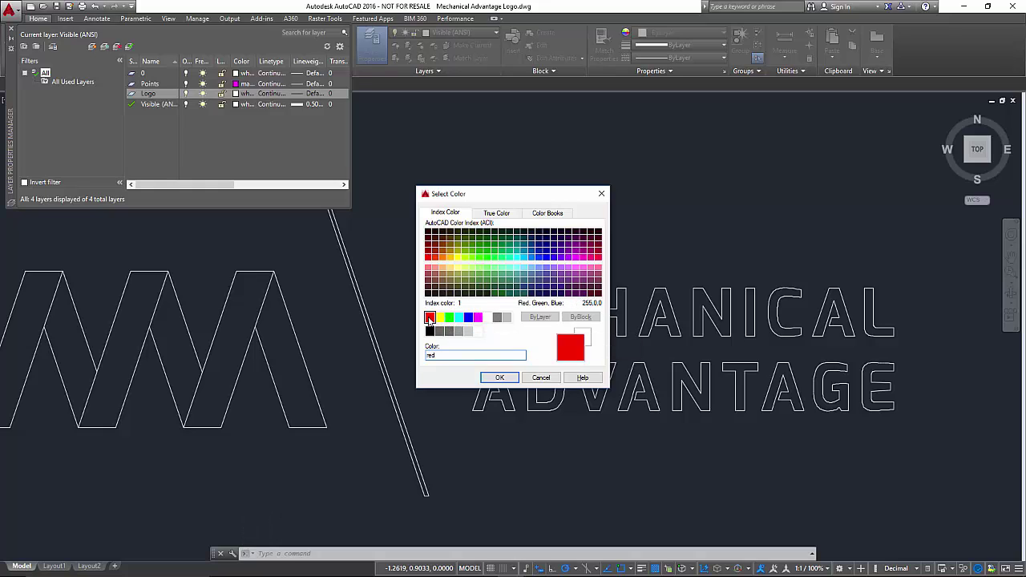
left_click(500, 378)
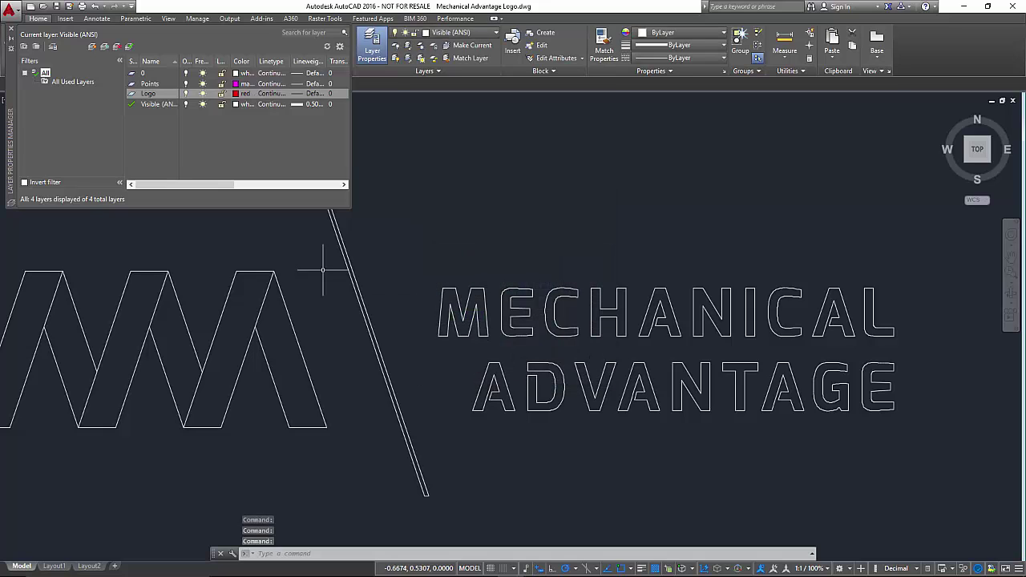
Step: Close the layer panel and make Points the current layer
left_click(12, 29)
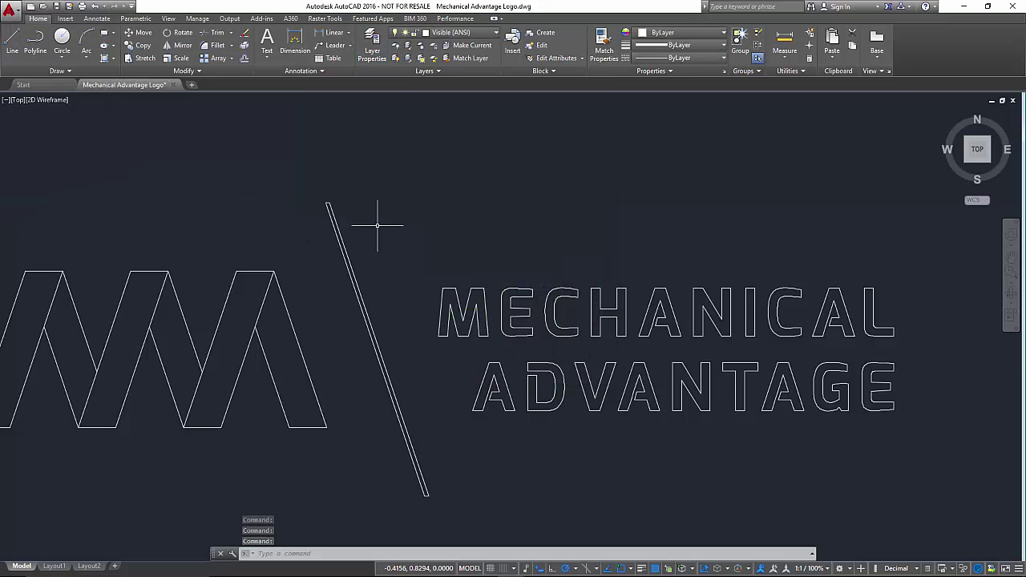
scroll(570, 312, "up", 6)
scroll(571, 320, "down", 8)
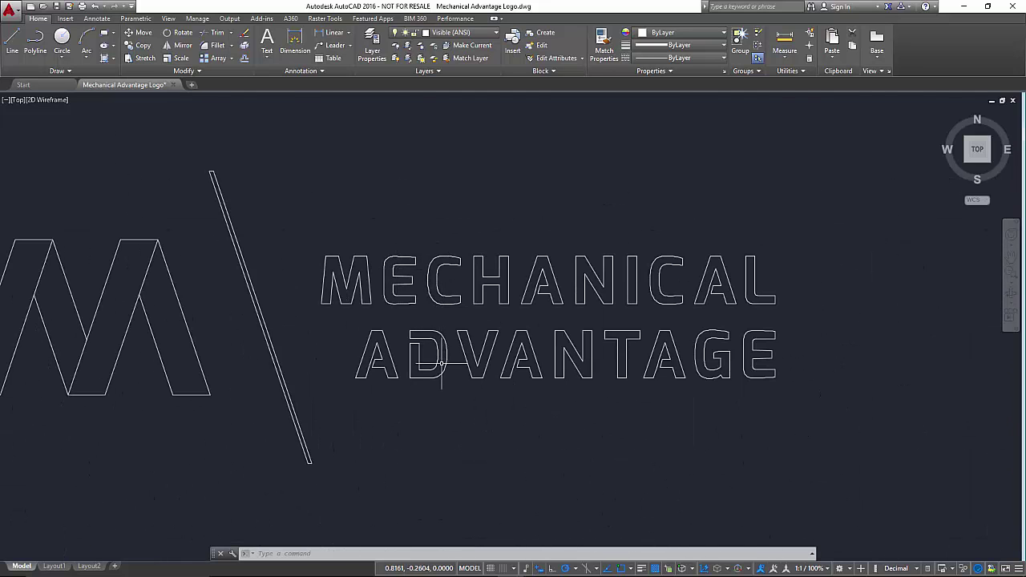
scroll(447, 366, "up", 5)
scroll(505, 365, "down", 1)
scroll(526, 360, "down", 3)
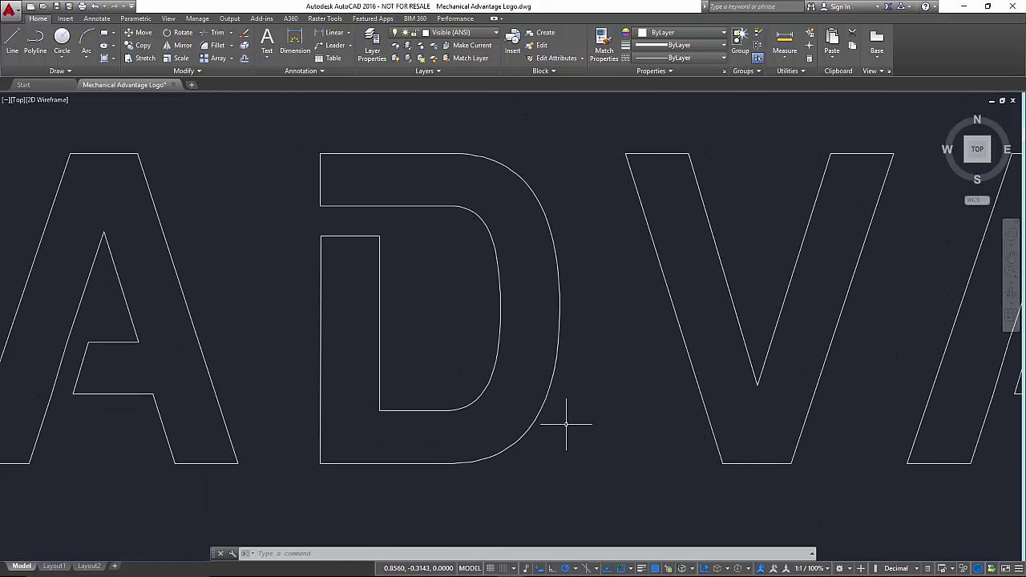
left_click(470, 32)
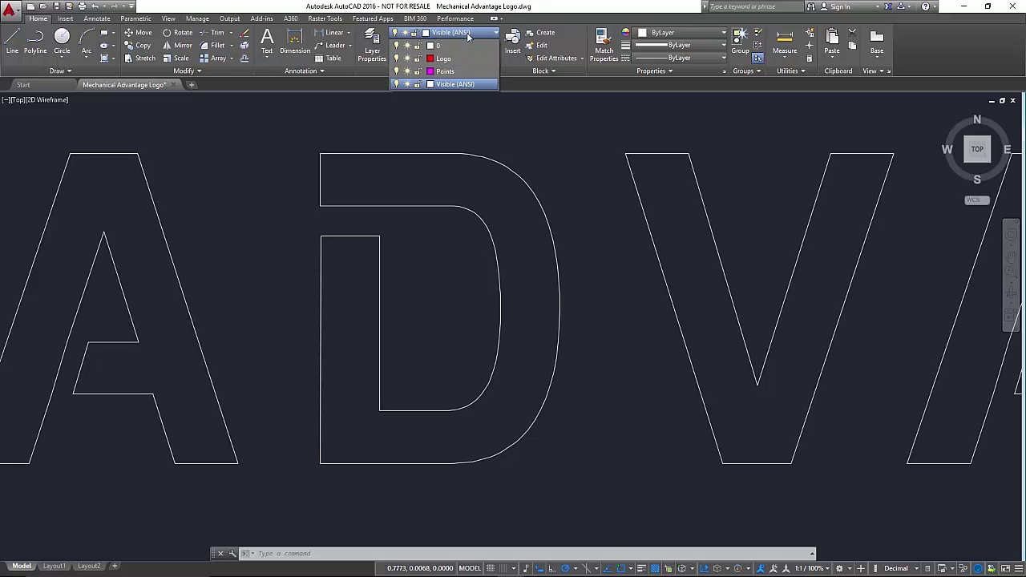
left_click(449, 71)
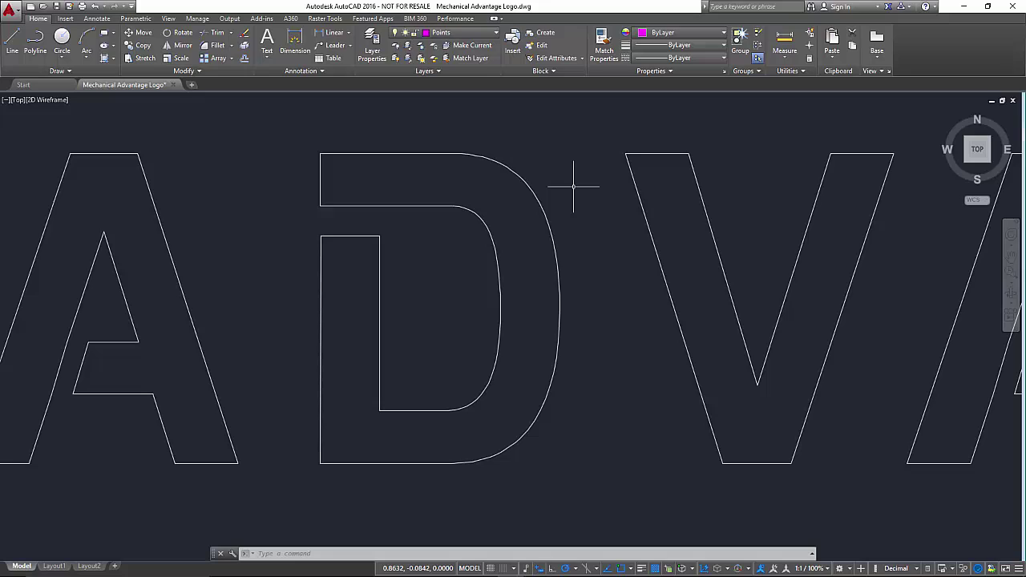
Step: Divide the D's lower outer curve into 6 equal segments with DIVIDE
type("divide")
key("Return")
key("Escape")
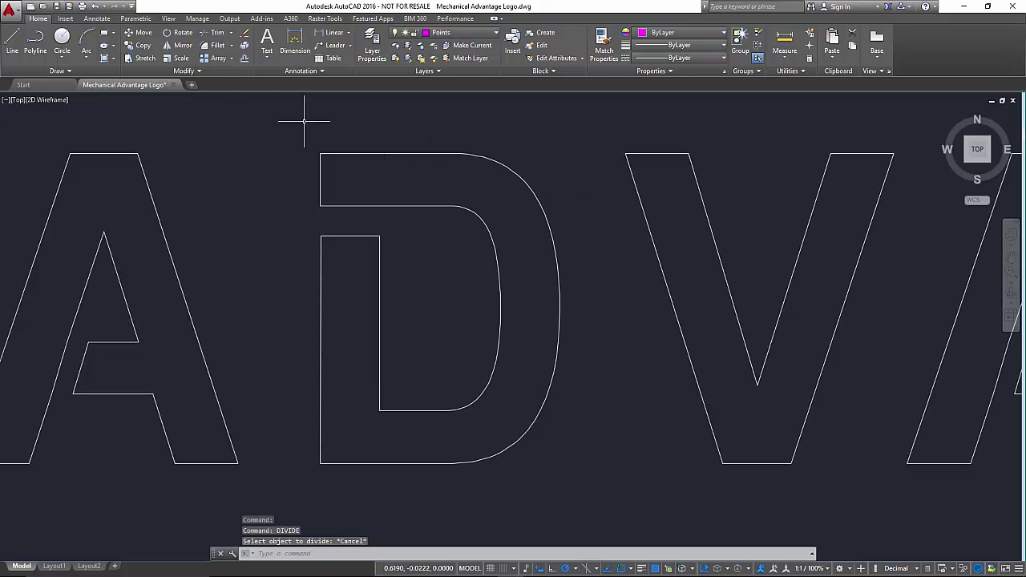
left_click(78, 71)
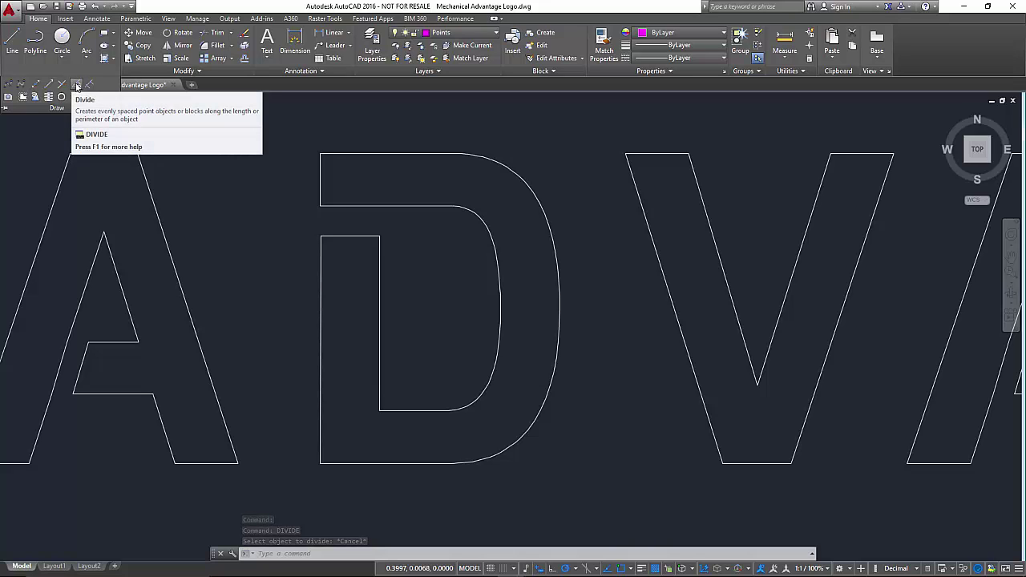
left_click(77, 85)
key("Escape")
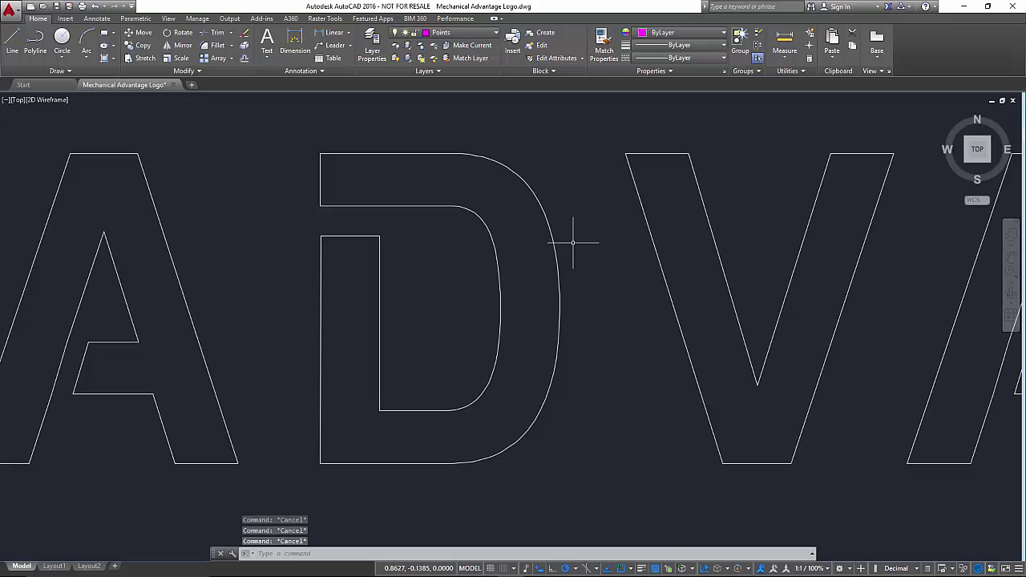
type("divide")
key("Return")
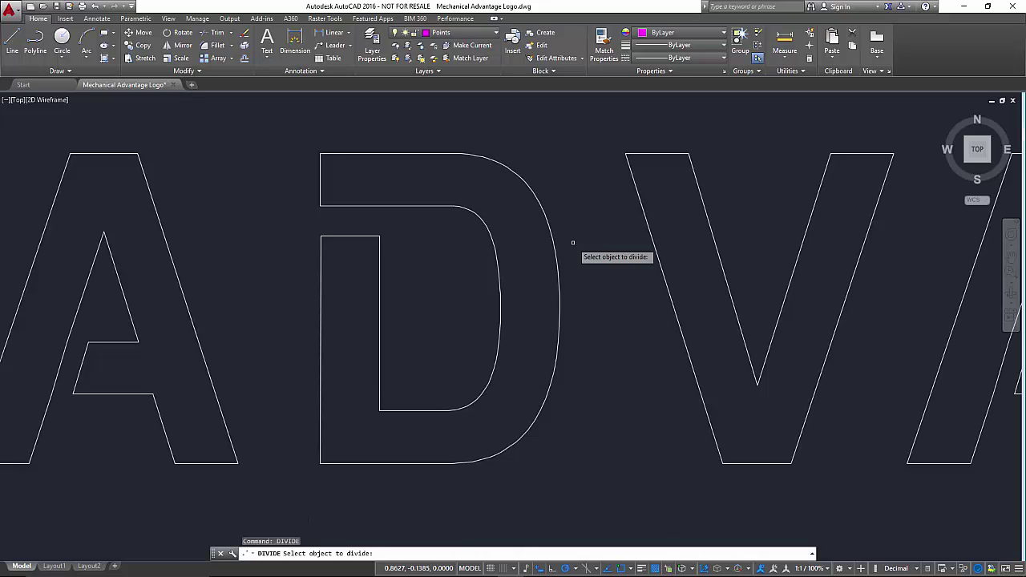
left_click(540, 411)
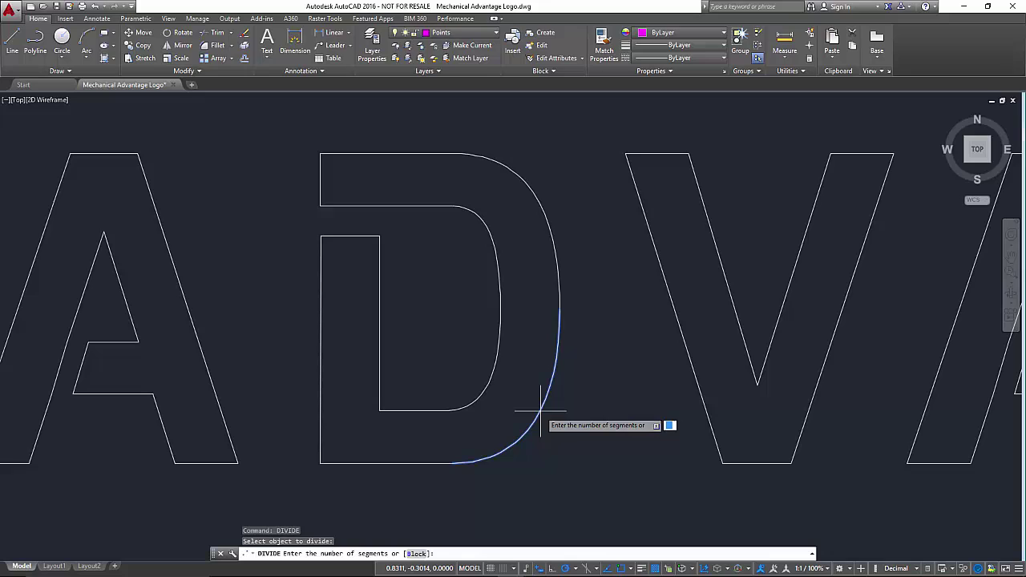
type("6")
key("Return")
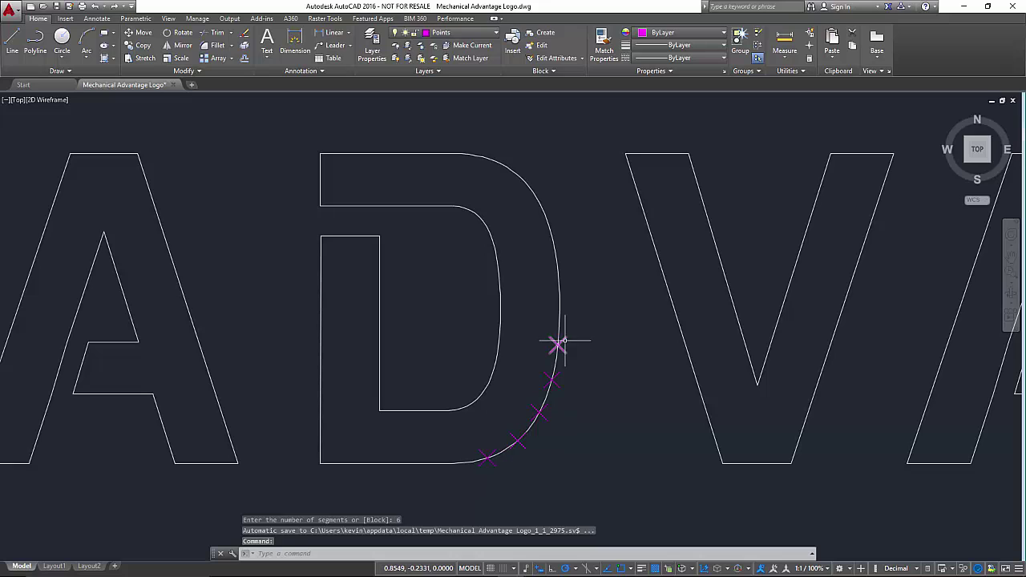
Step: Make Logo current and draw a 3-point arc from the bottom line's end to the second division point
left_click(478, 34)
left_click(473, 59)
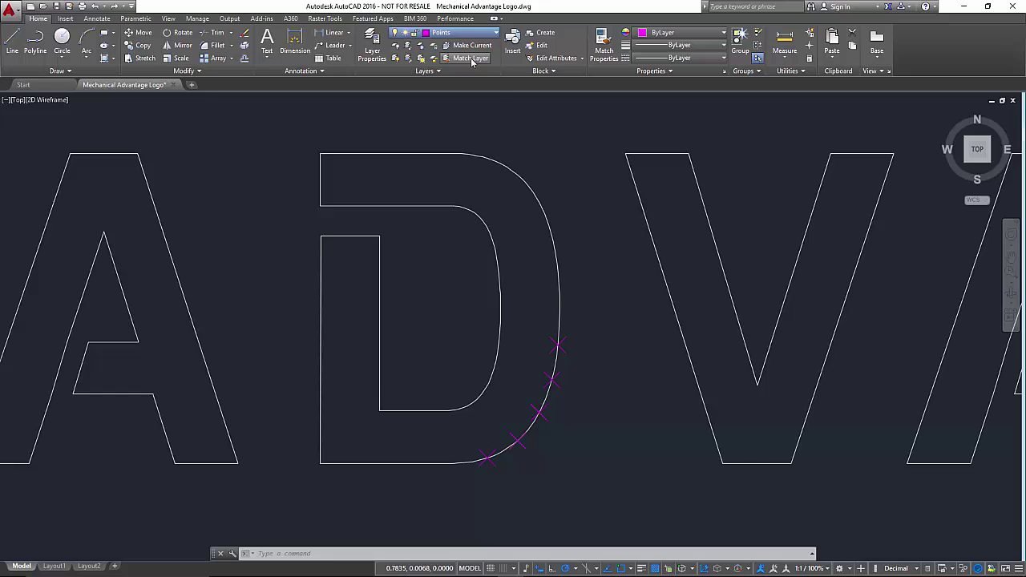
left_click(86, 40)
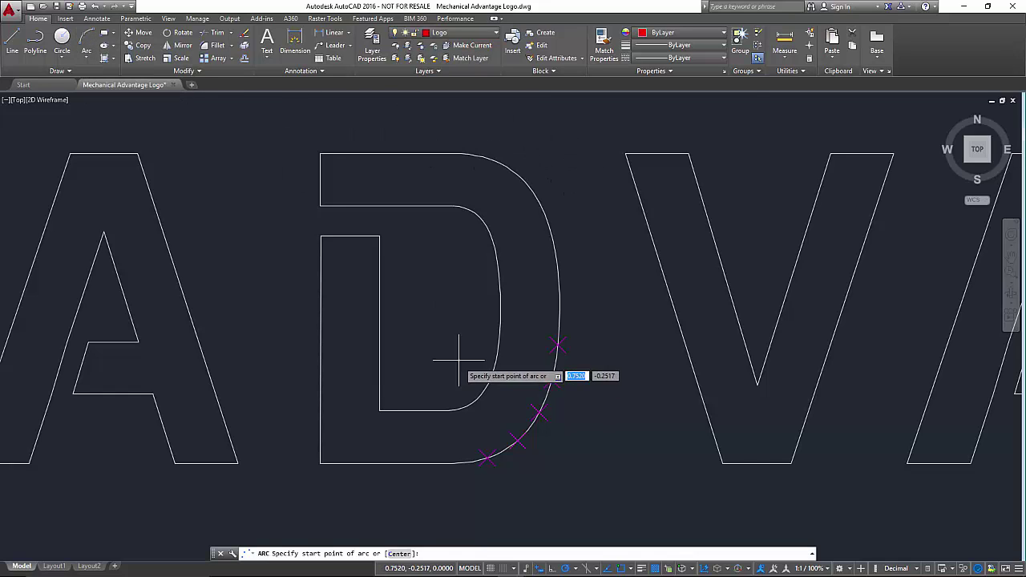
scroll(478, 487, "up", 2)
scroll(478, 487, "up", 2)
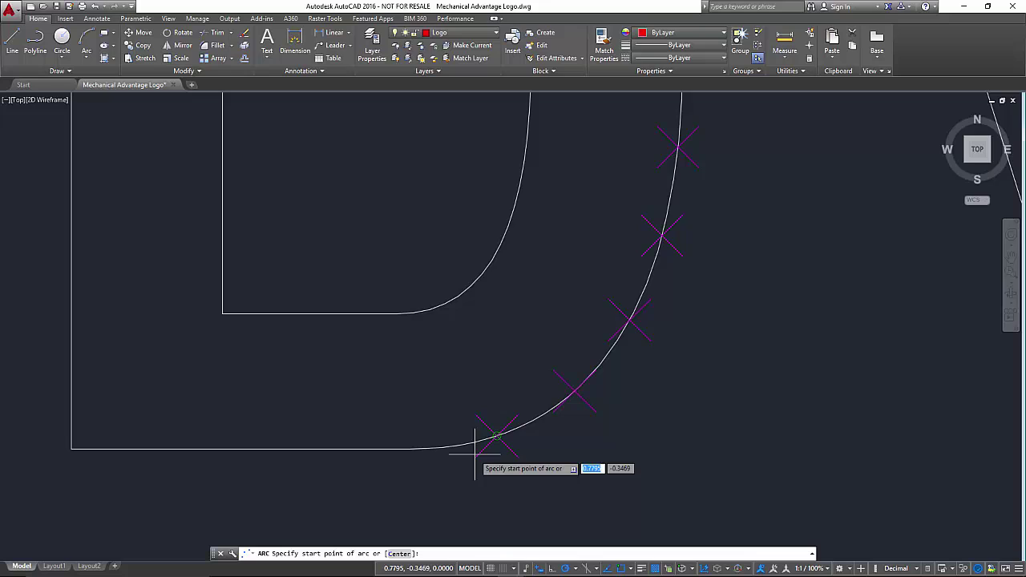
left_click(407, 449)
left_click(496, 434)
left_click(577, 391)
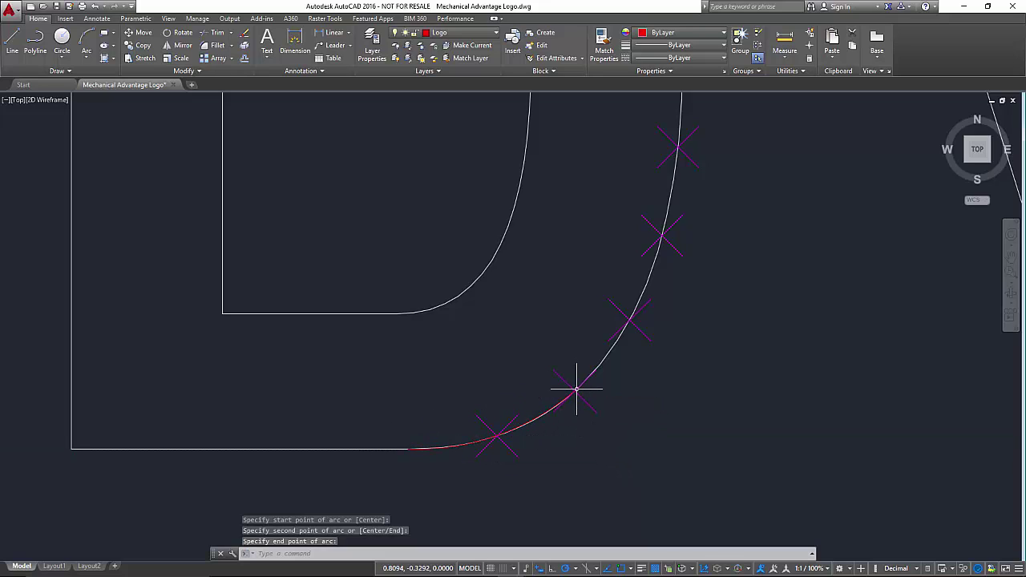
Step: Draw the next 3-point arc from the previous arc's end through the following division points
key("Return")
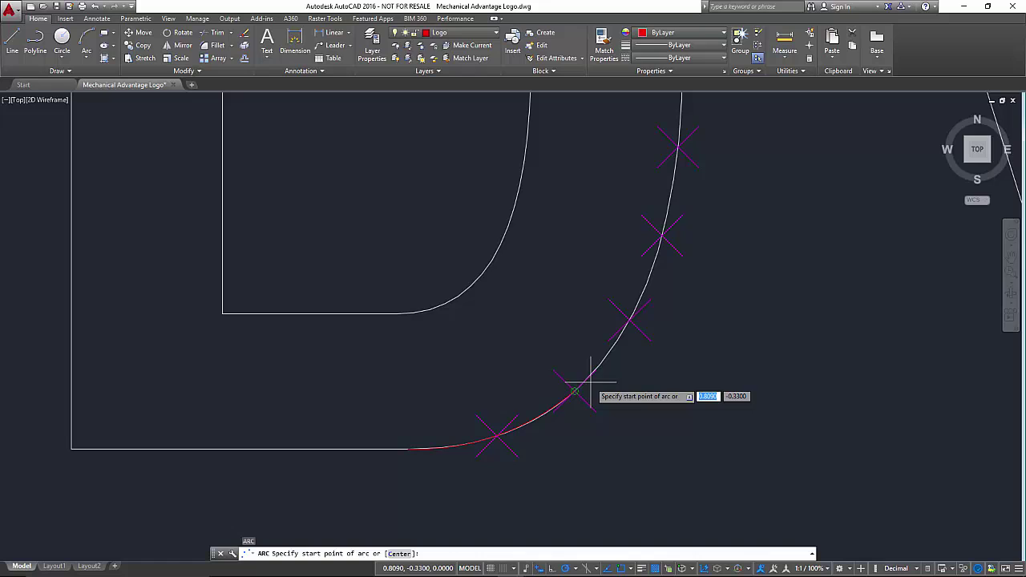
left_click(573, 391)
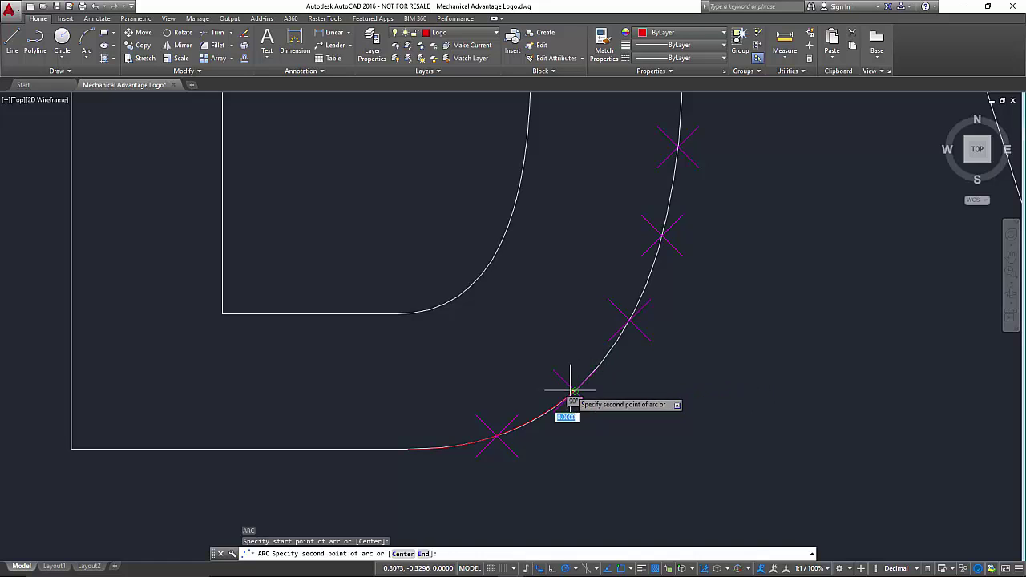
left_click(630, 320)
left_click(678, 241)
middle_click_drag(679, 241, 648, 339)
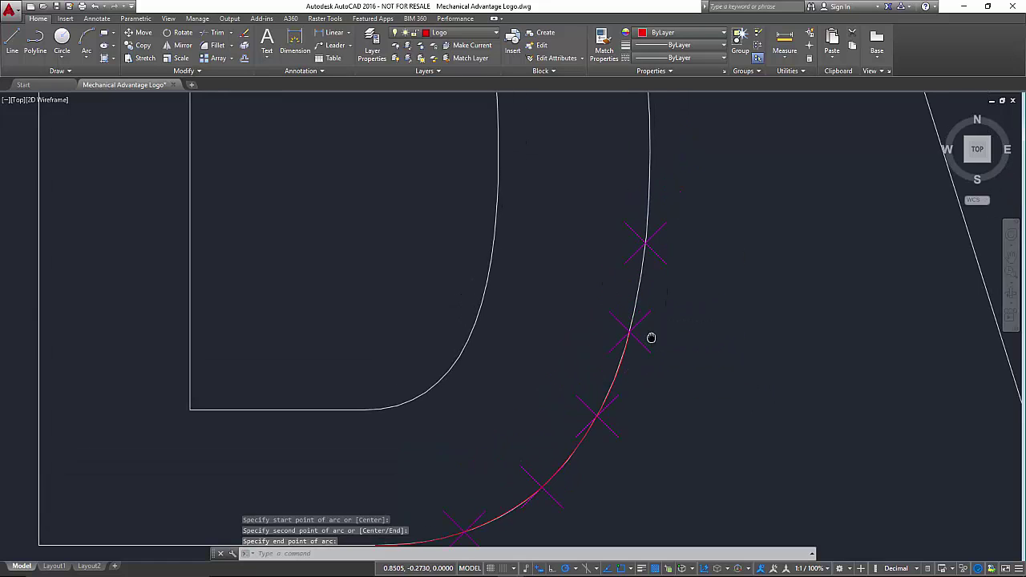
key("Return")
Step: Draw the final 3-point arc from the previous arc's end to the curve's top end
left_click(630, 333)
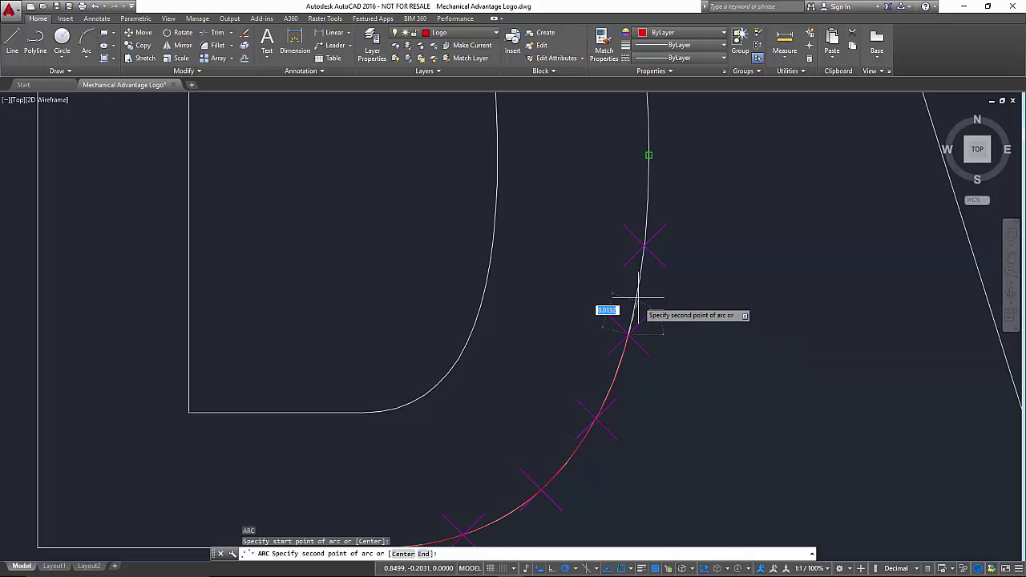
left_click(644, 245)
middle_click_drag(656, 218, 636, 281)
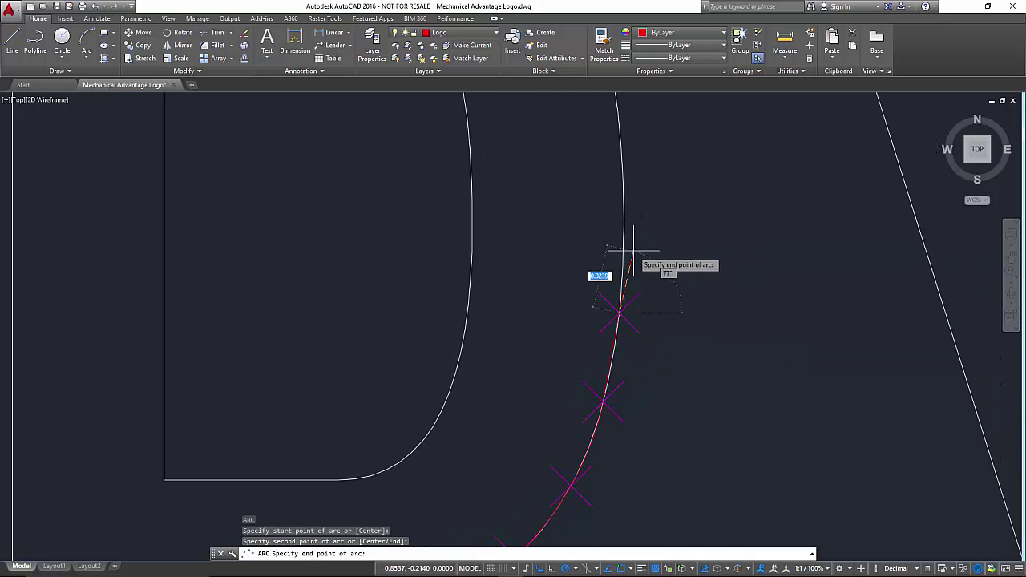
left_click(624, 227)
scroll(659, 231, "down", 4)
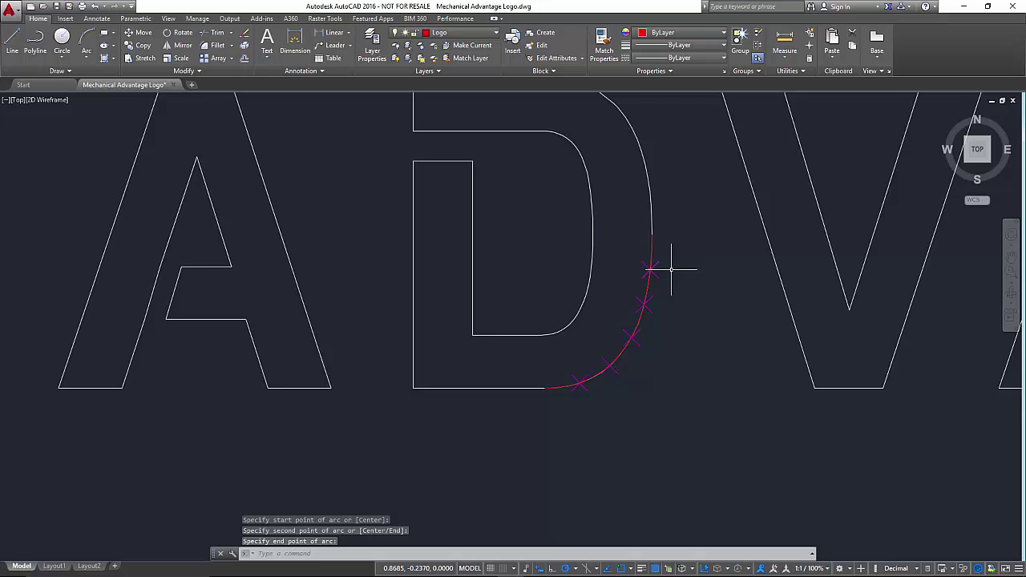
scroll(650, 366, "up", 4)
key("Escape")
key("Escape")
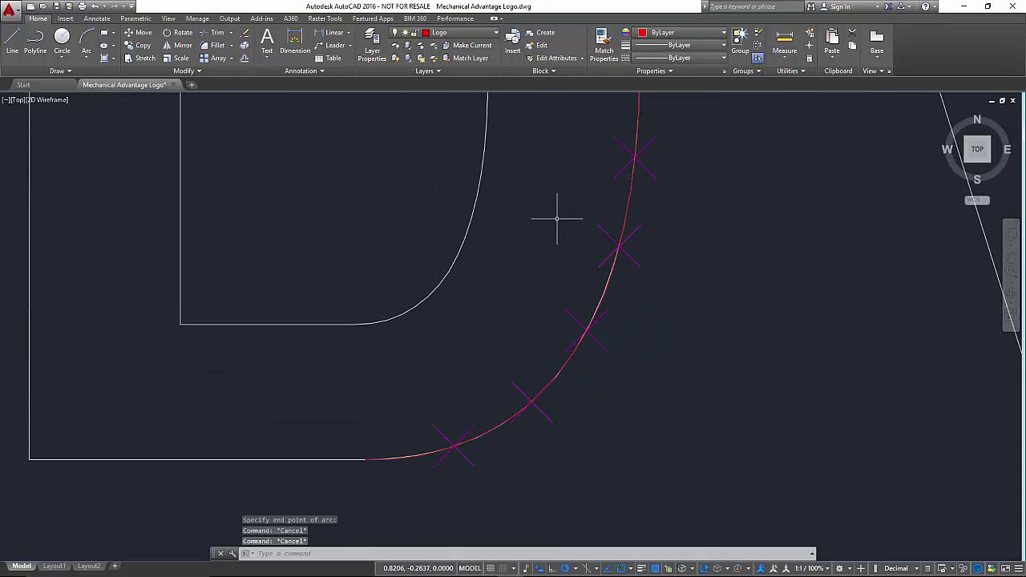
Step: Freeze the Points layer from the Layer drop-down to hide the magenta markers
left_click(446, 33)
left_click(407, 71)
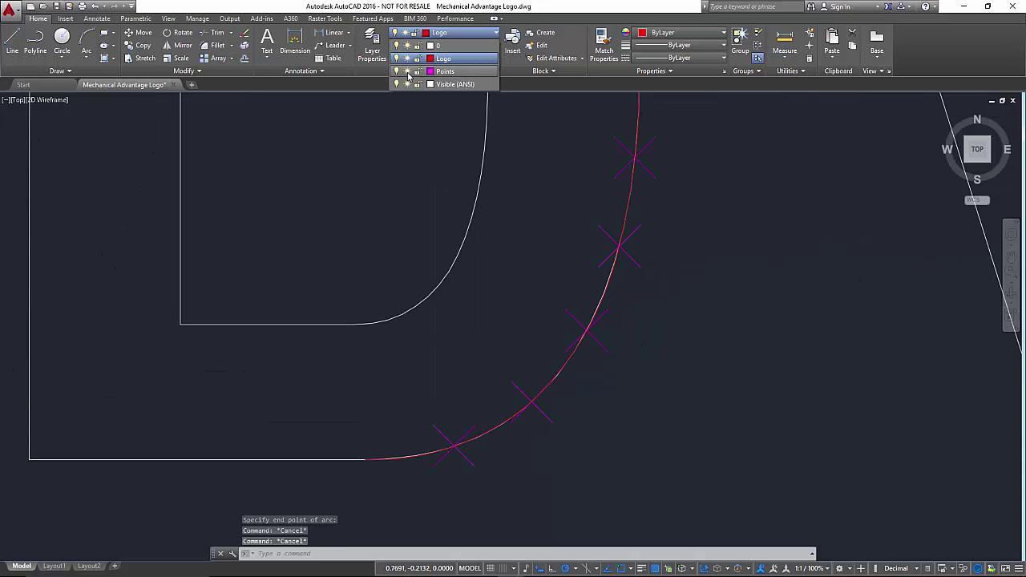
scroll(605, 300, "up", 2)
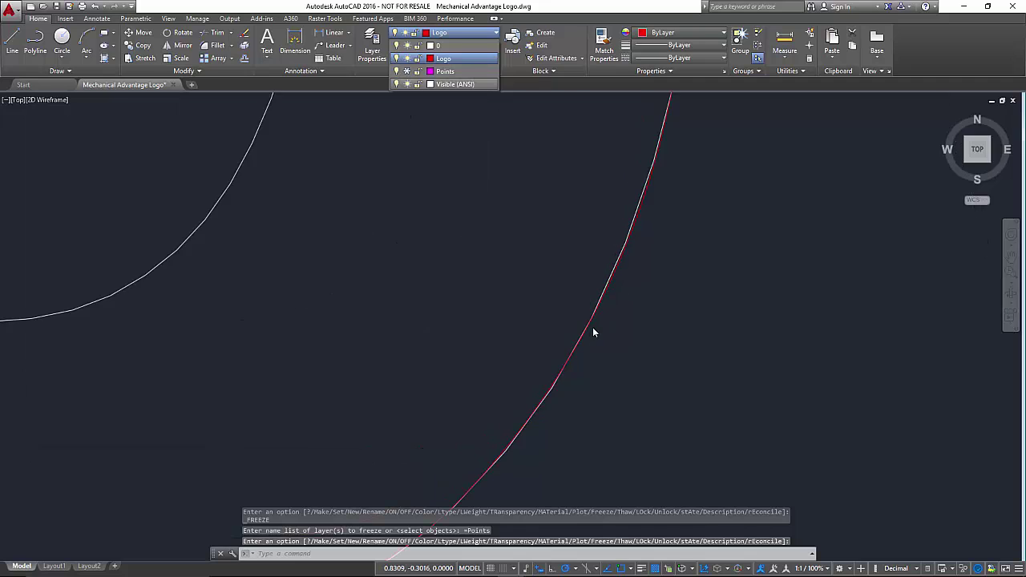
scroll(603, 336, "down", 4)
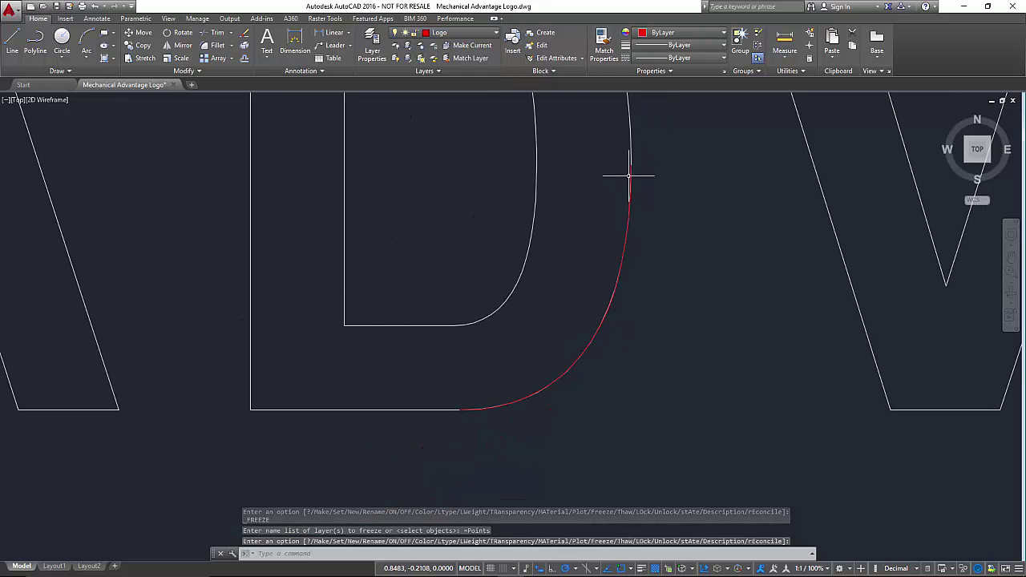
scroll(603, 313, "up", 1)
scroll(563, 399, "up", 1)
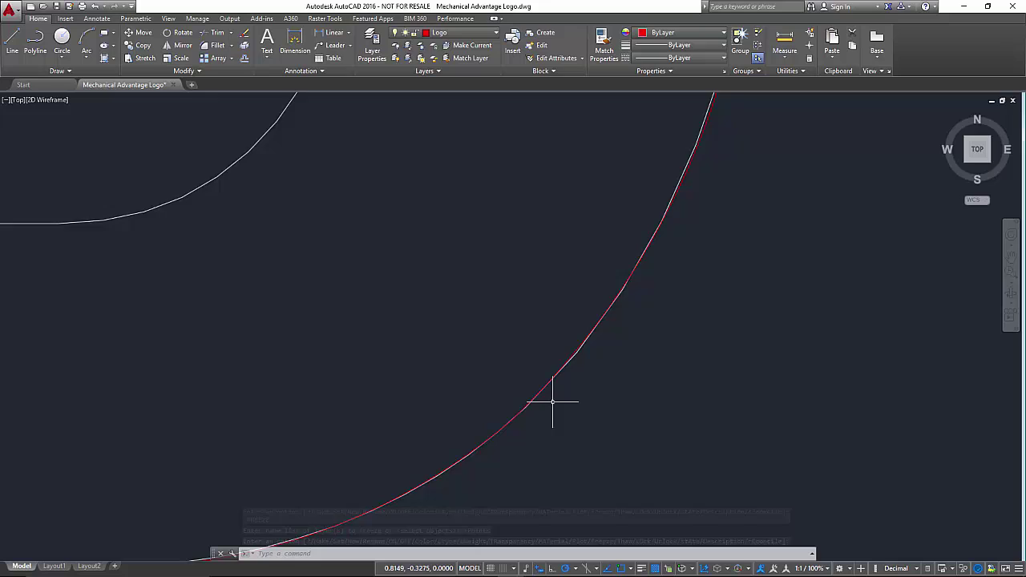
scroll(556, 377, "up", 1)
scroll(618, 294, "down", 1)
scroll(618, 298, "up", 2)
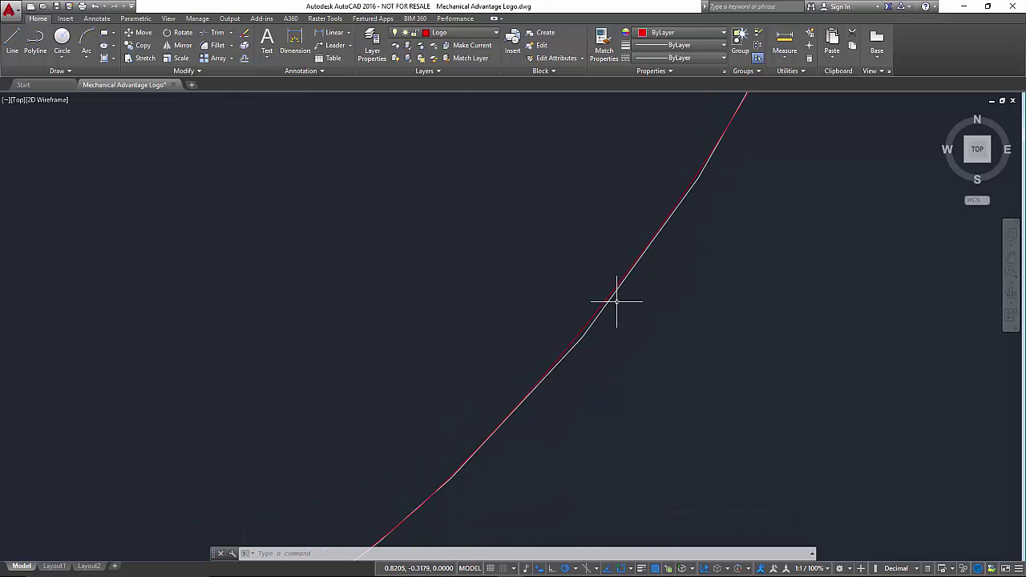
Step: Set VIEWRES to 20000, keeping fast zooms on
type("VIEWRES")
key("Return")
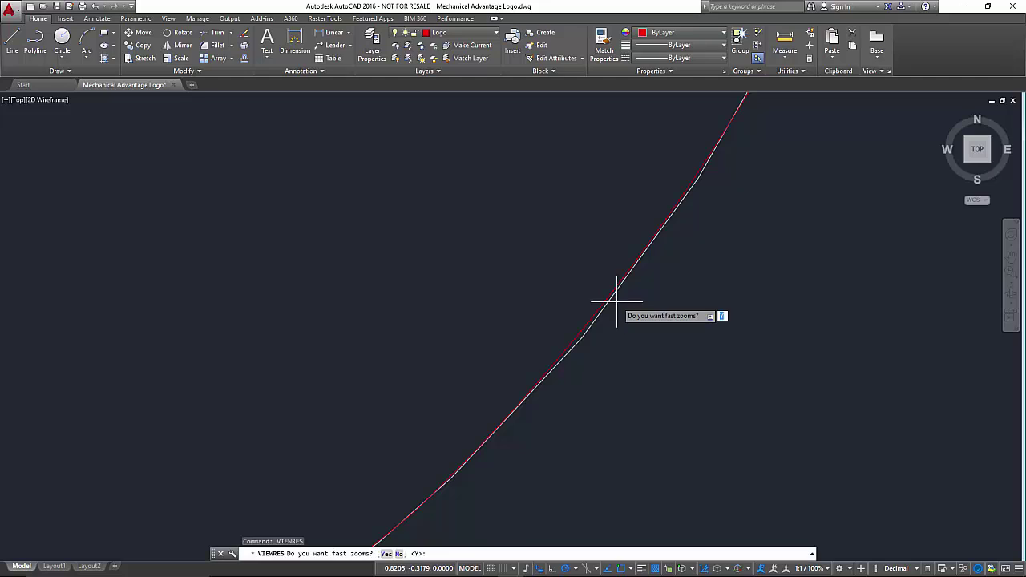
key("Return")
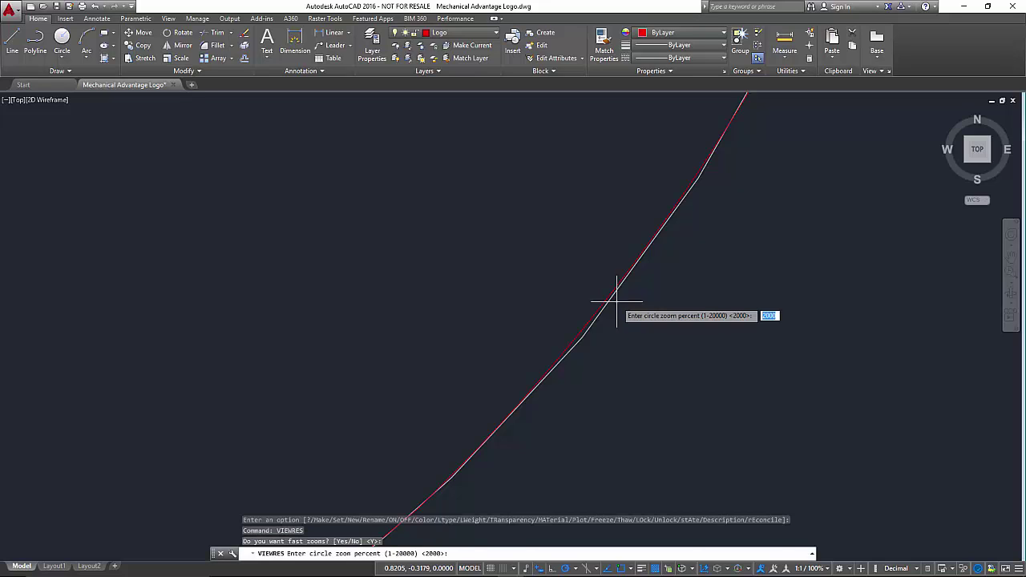
type("20000")
key("Return")
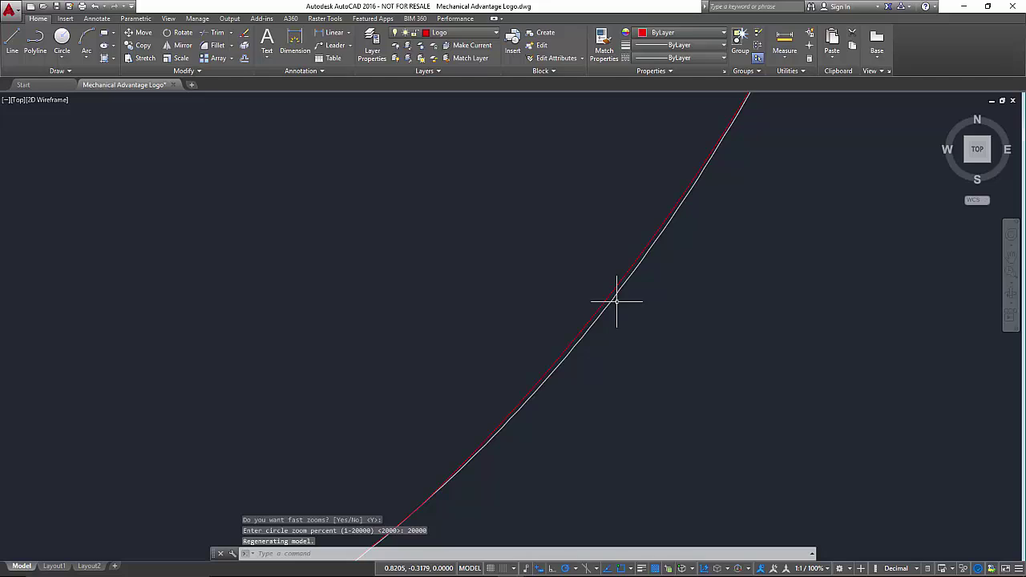
Step: Measure with DIST from the red arc (Nearest) to the original curve (Perpendicular), showing 0.0003
type("DIST")
key("Return")
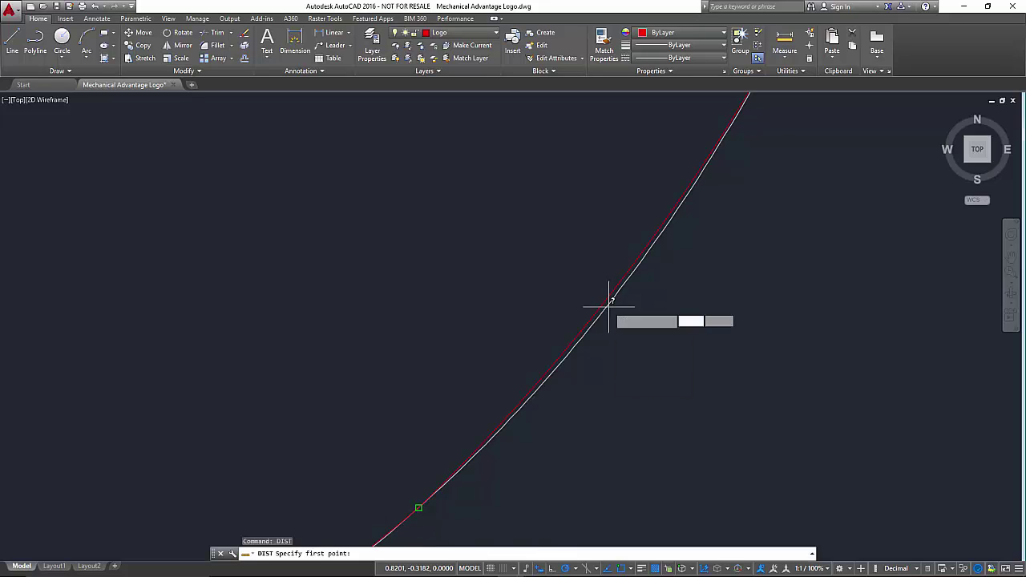
type("nea")
key("Return")
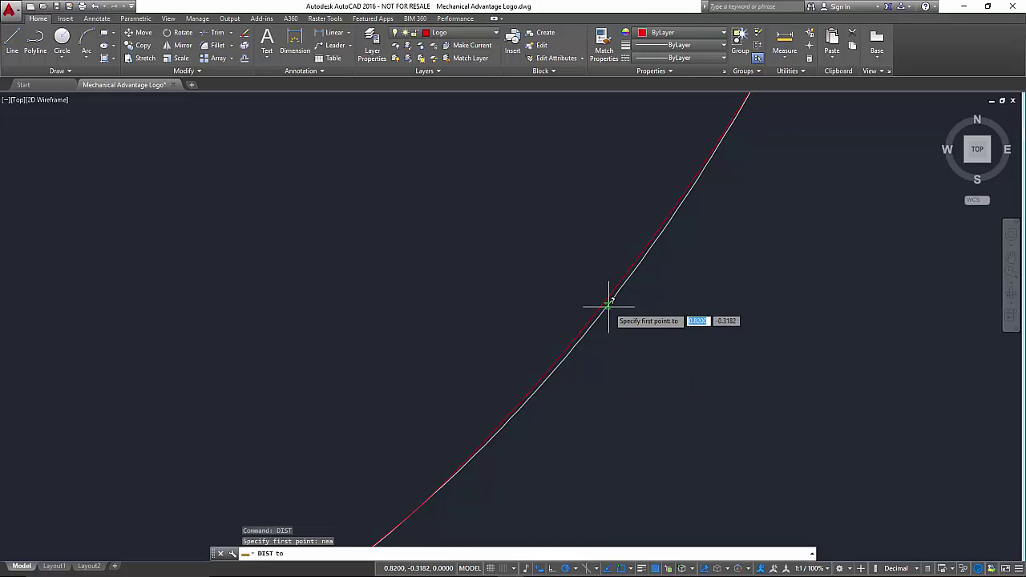
left_click(614, 296)
type("per")
key("Return")
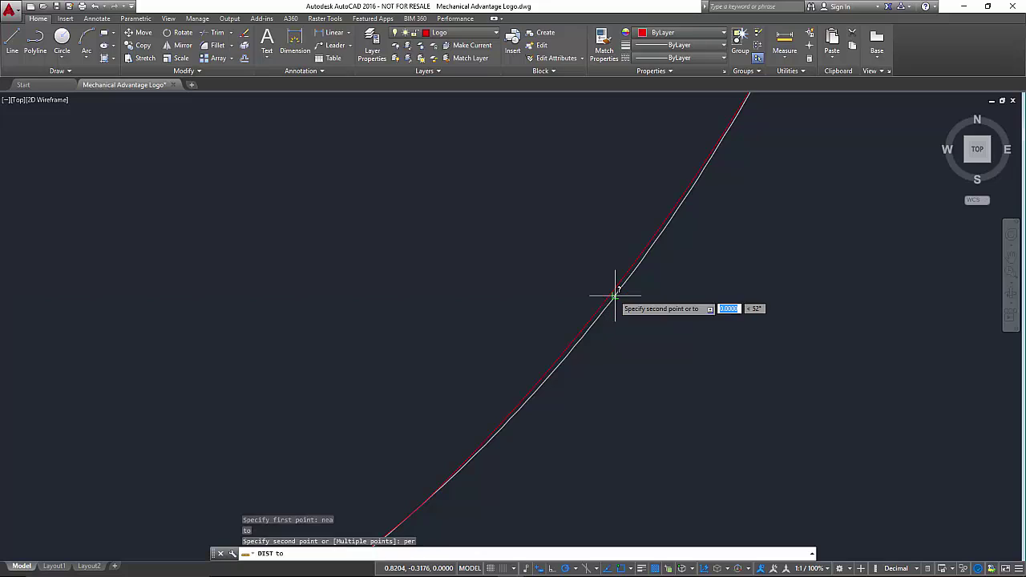
left_click(611, 290)
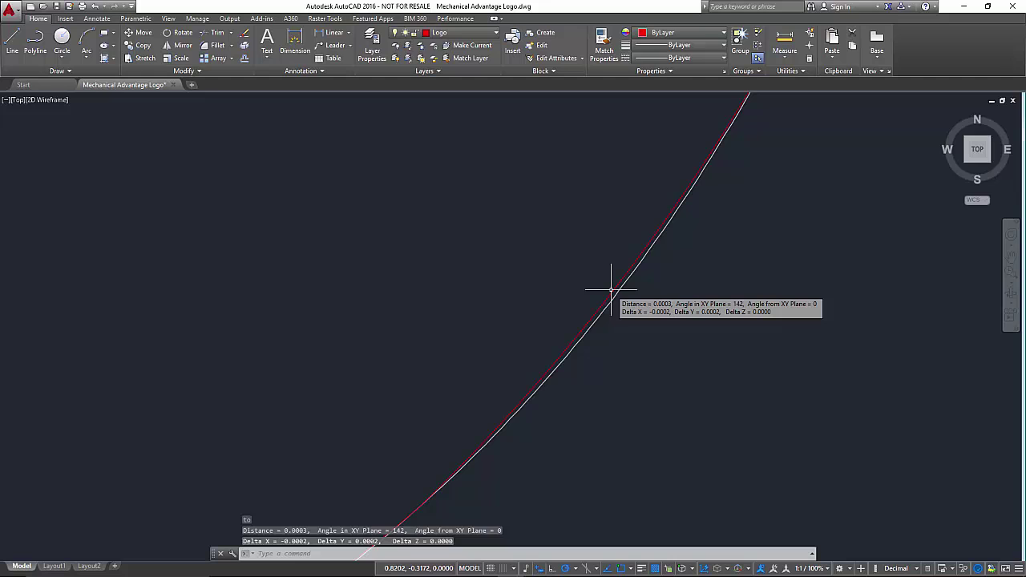
scroll(614, 286, "down", 5)
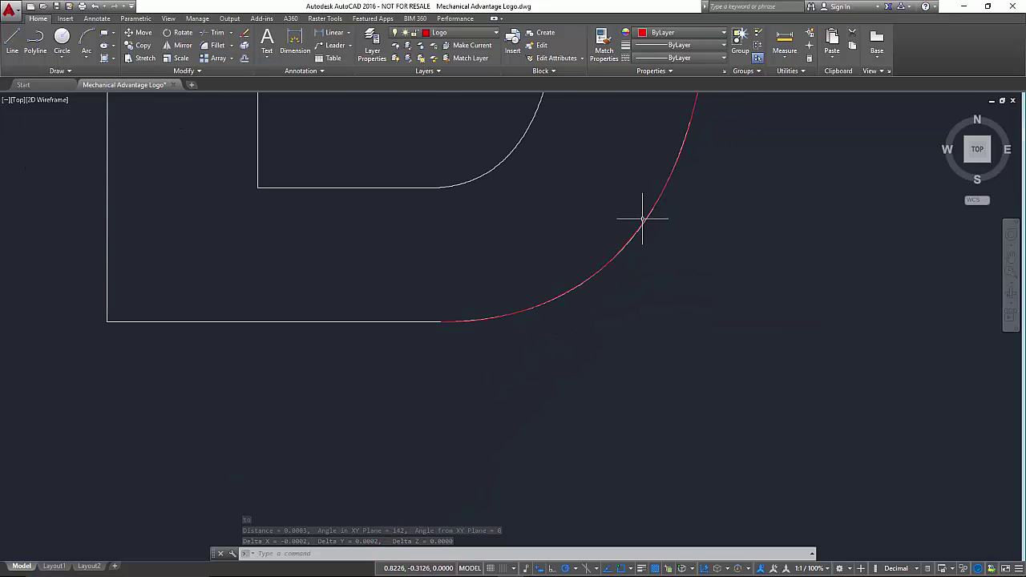
middle_click_drag(634, 267, 612, 362)
scroll(655, 319, "down", 3)
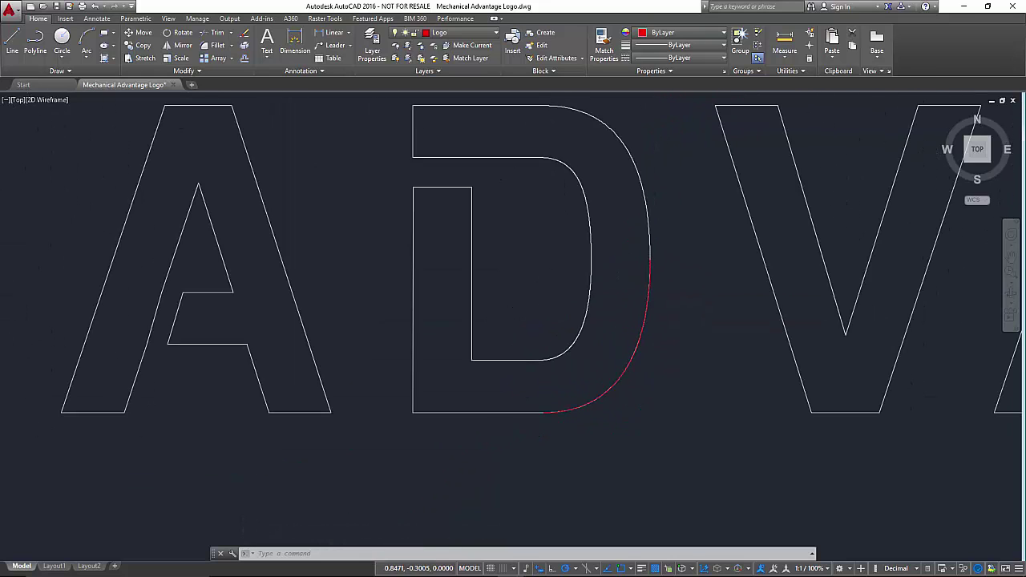
scroll(648, 360, "up", 4)
scroll(647, 360, "down", 2)
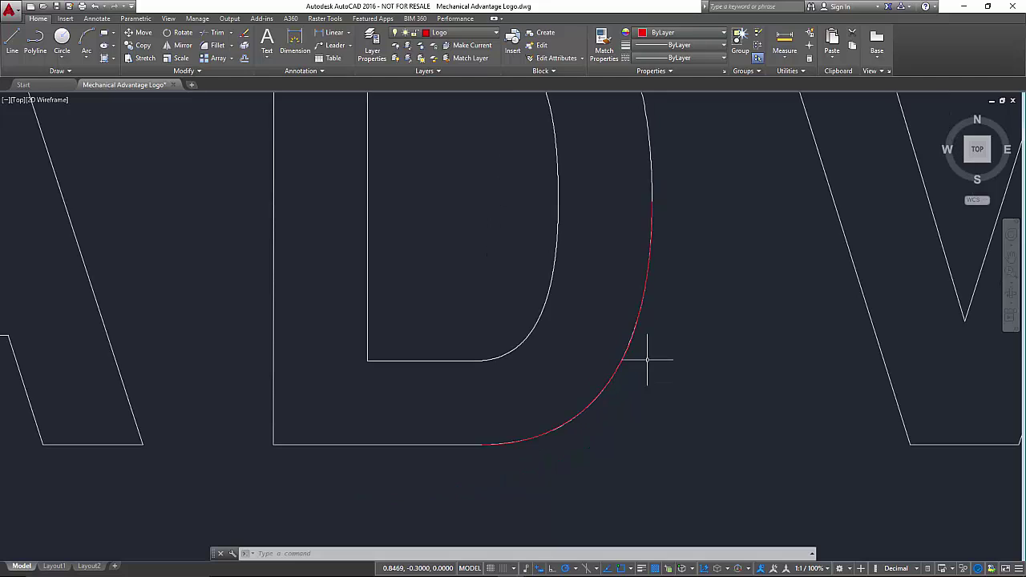